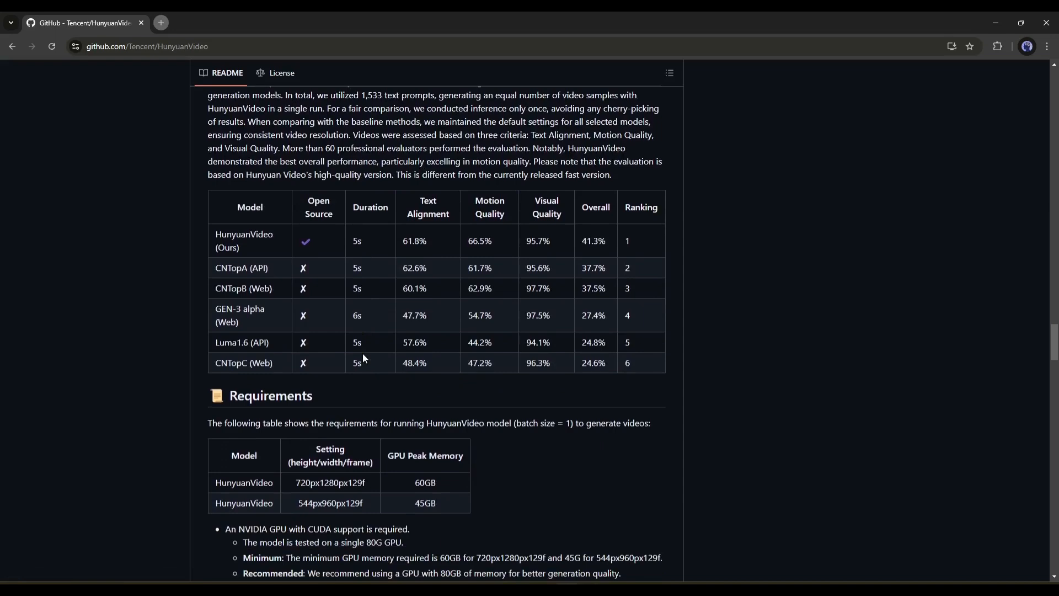
Read the HunyuanVideo GPU requirements on GitHub and examine MimicPC's website for its offerings, advantages and workflows
scroll(407, 355, down, 1)
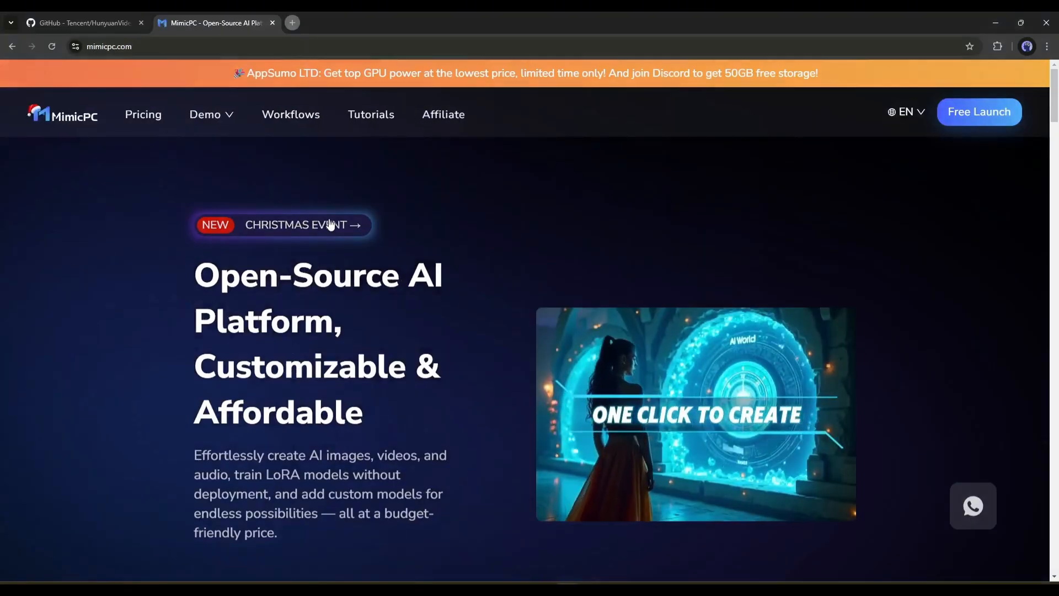
scroll(348, 223, down, 10)
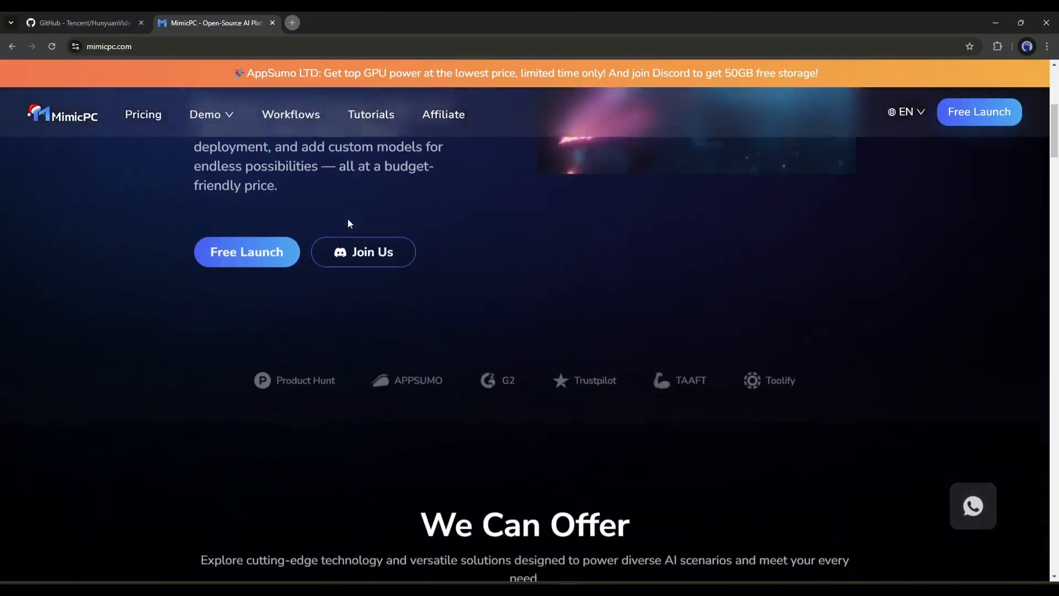
scroll(348, 224, down, 4)
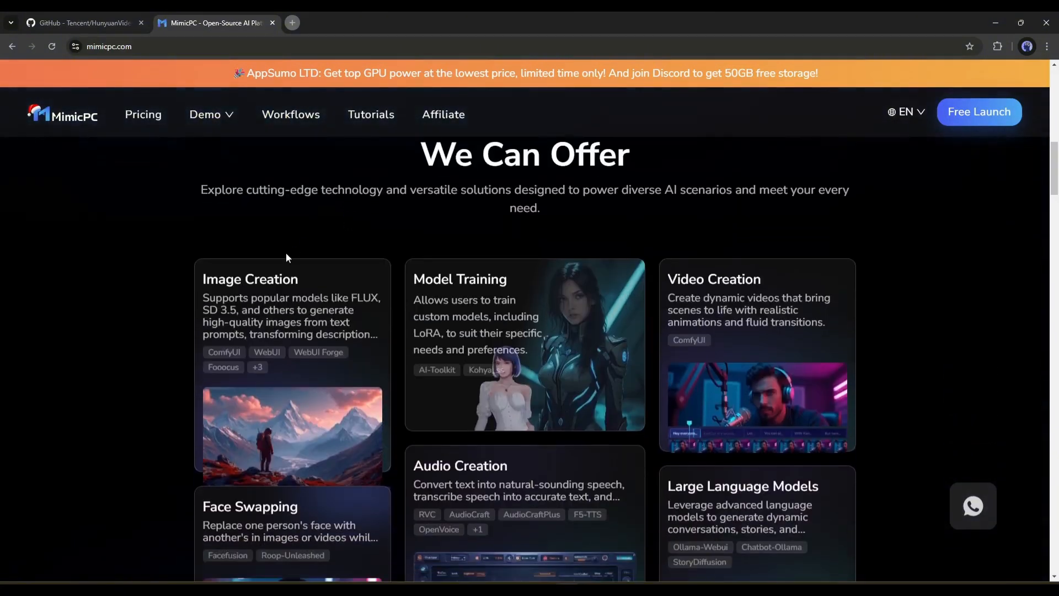
scroll(286, 255, down, 1)
scroll(455, 262, down, 9)
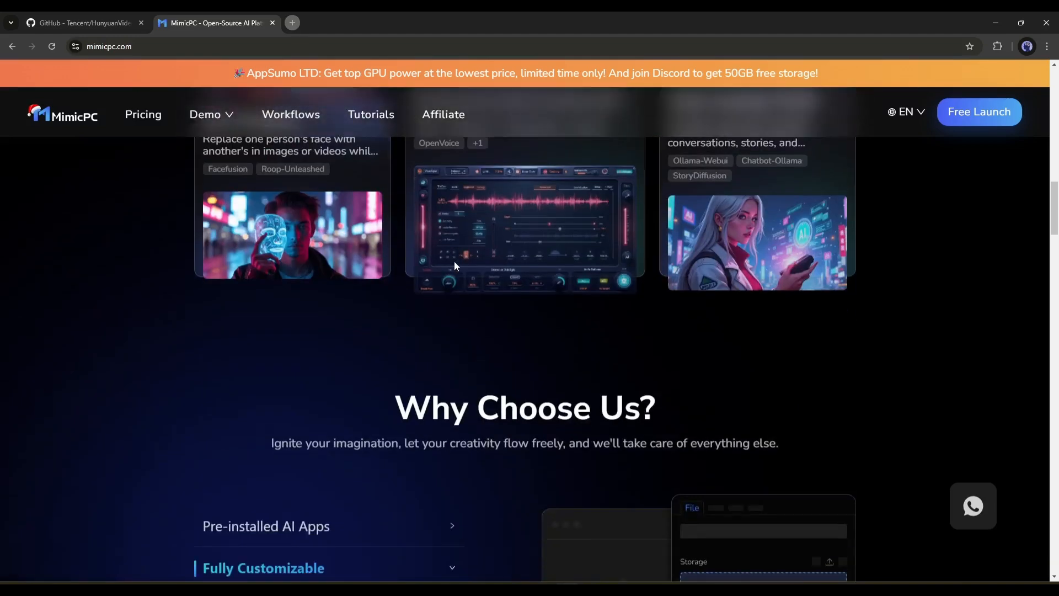
scroll(450, 263, down, 3)
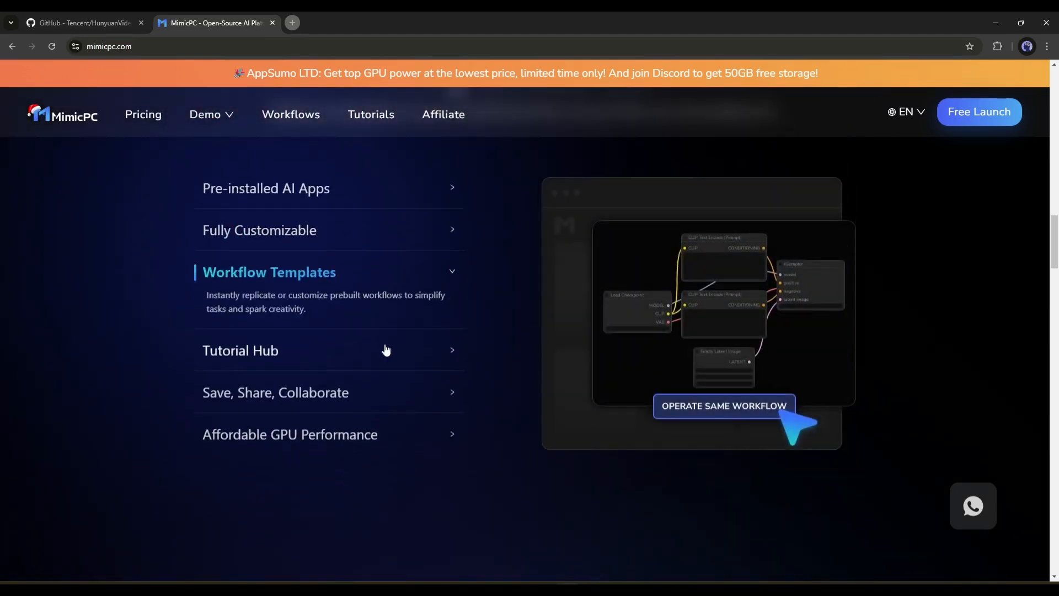
scroll(386, 347, down, 7)
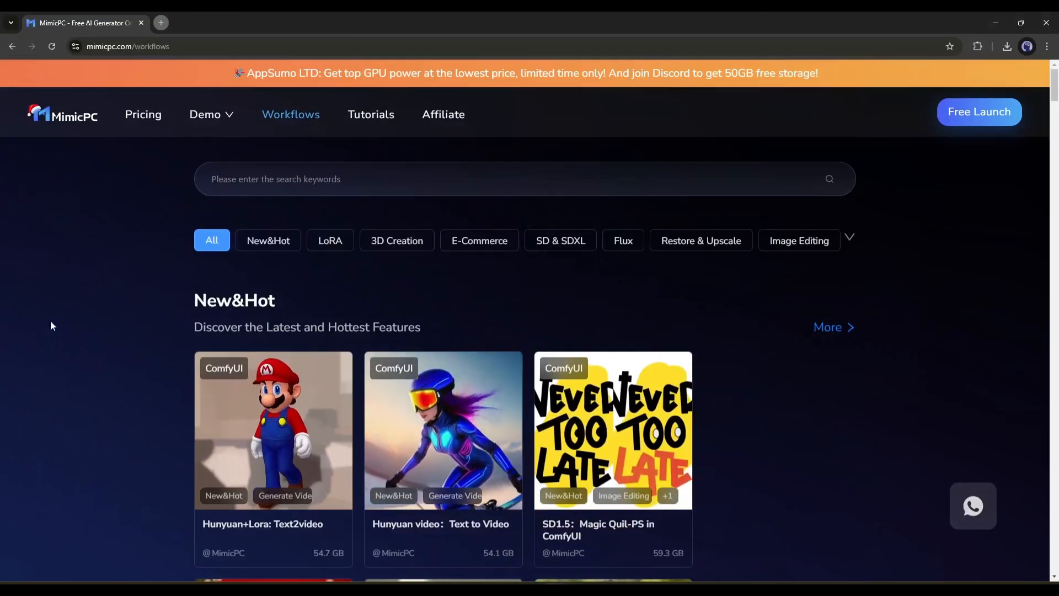
scroll(51, 325, down, 2)
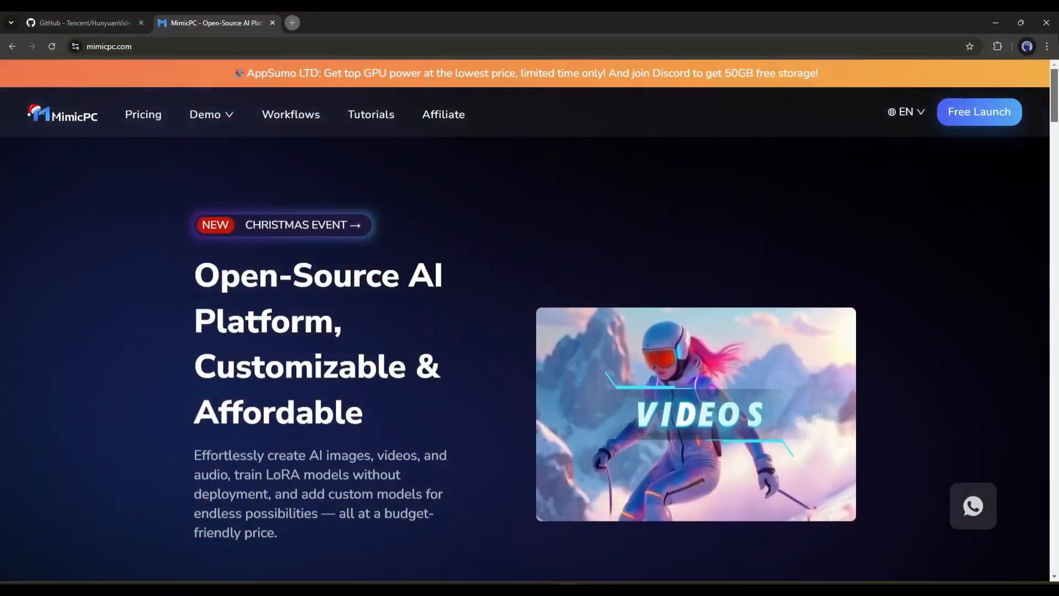
Launch the MimicPC console from its home page and look through the catalogue of available AI apps
click(970, 114)
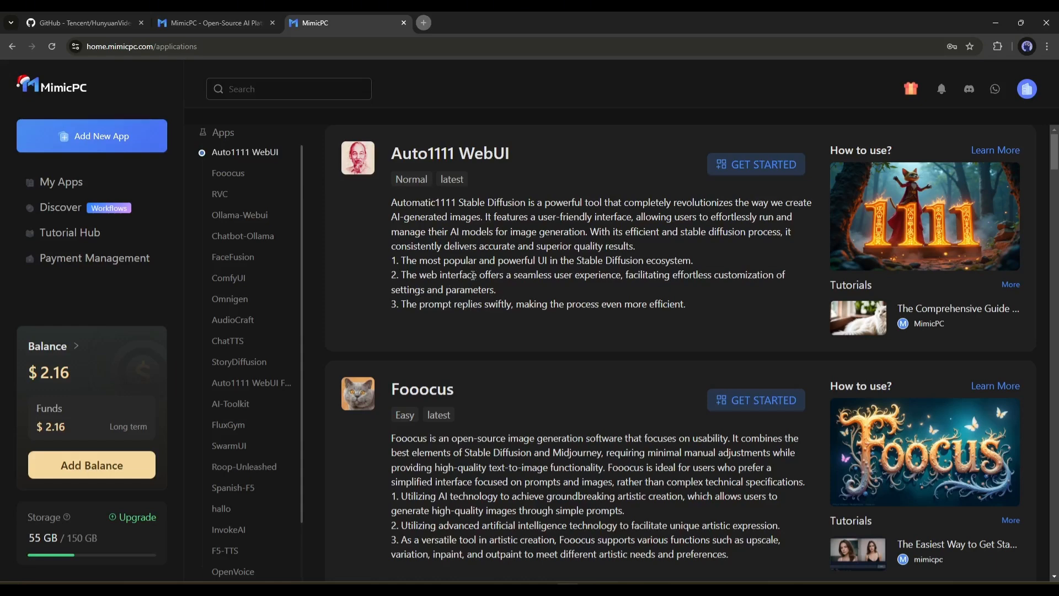
scroll(472, 275, down, 7)
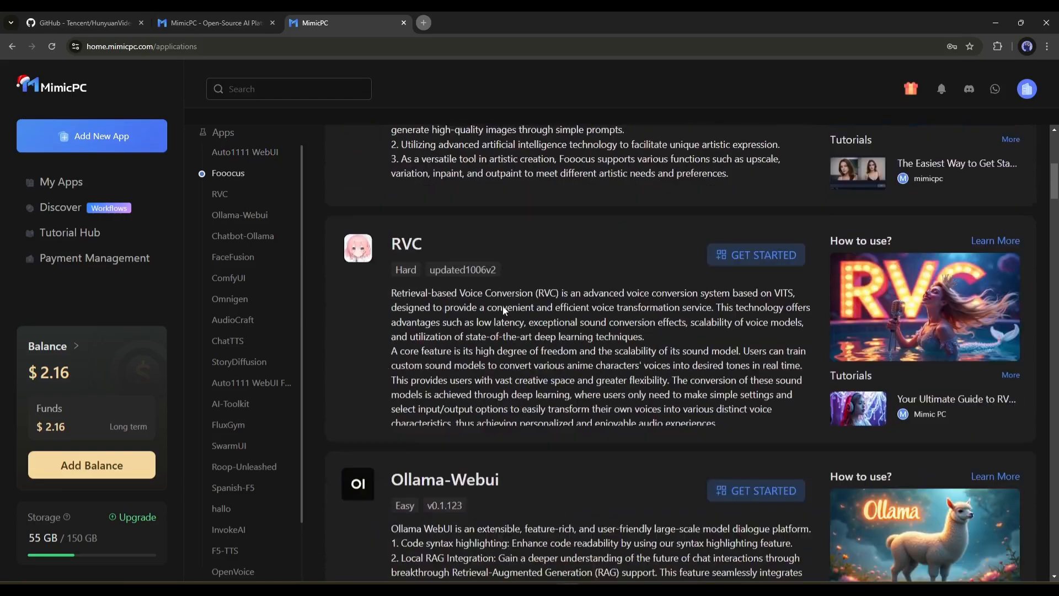
scroll(501, 306, down, 5)
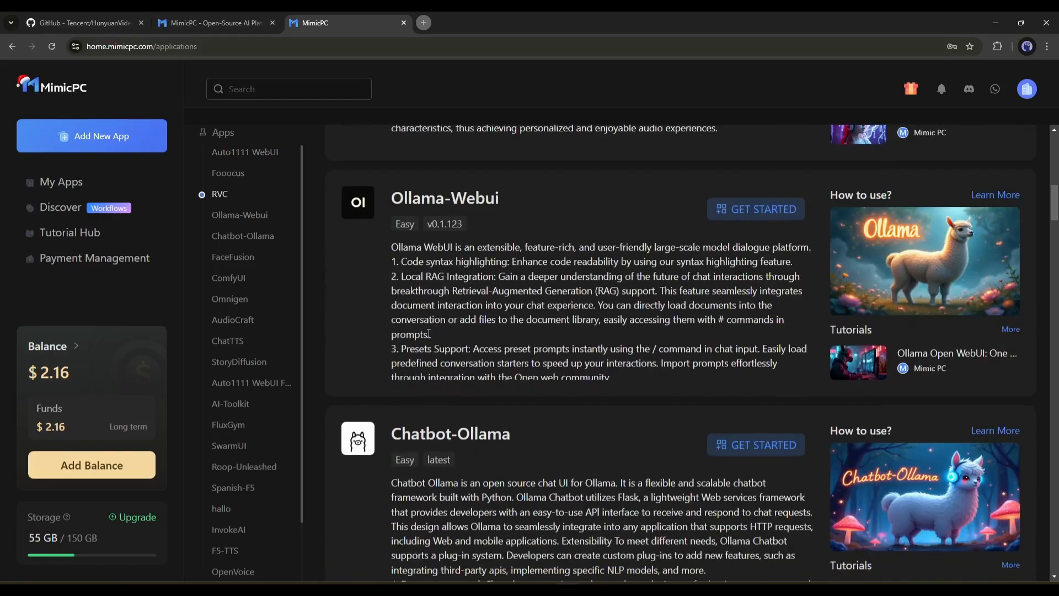
scroll(429, 333, down, 12)
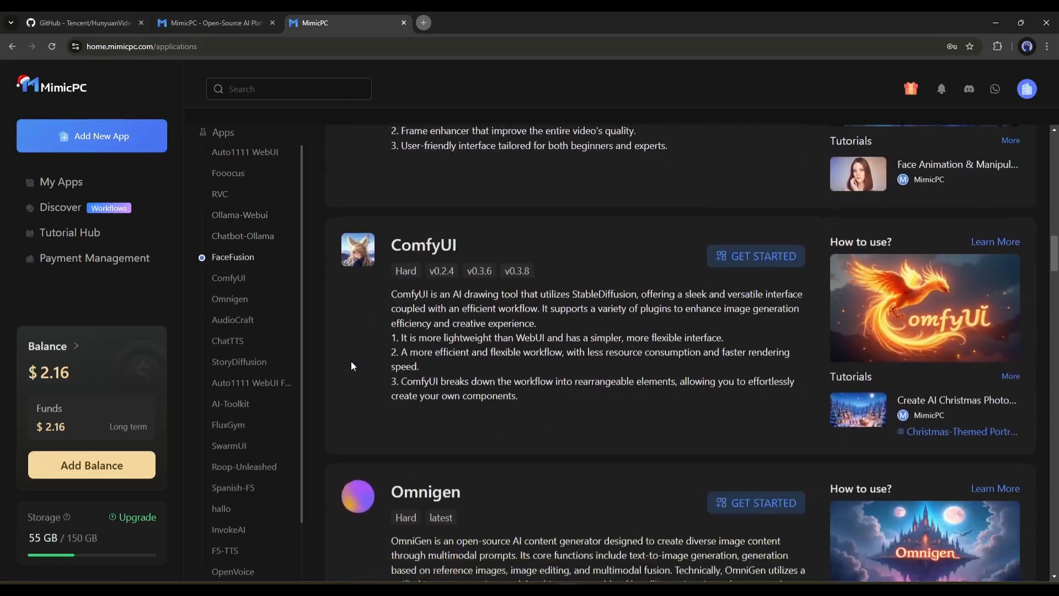
scroll(351, 360, down, 20)
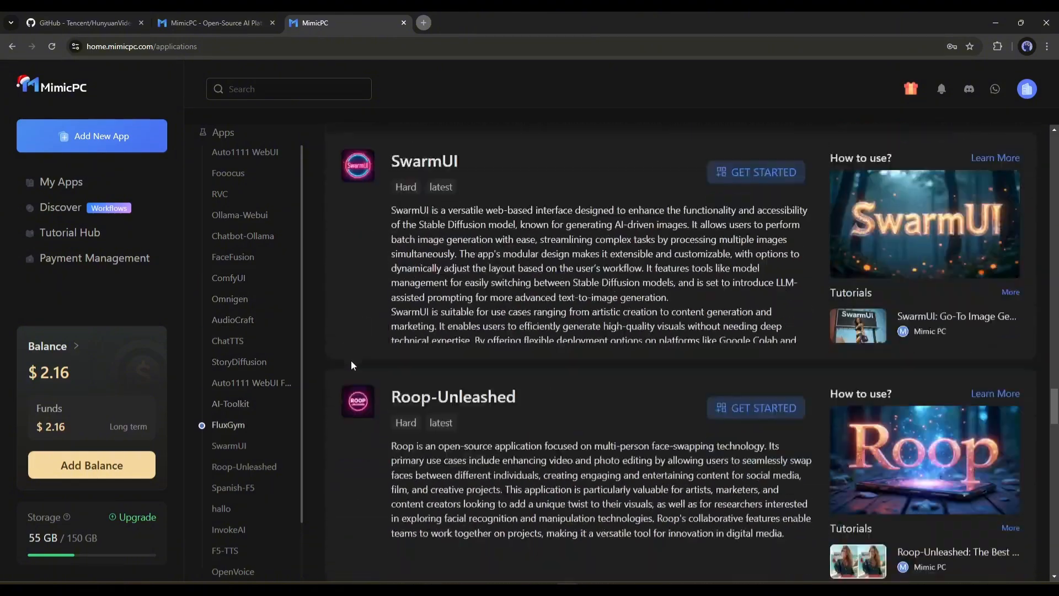
scroll(351, 359, down, 20)
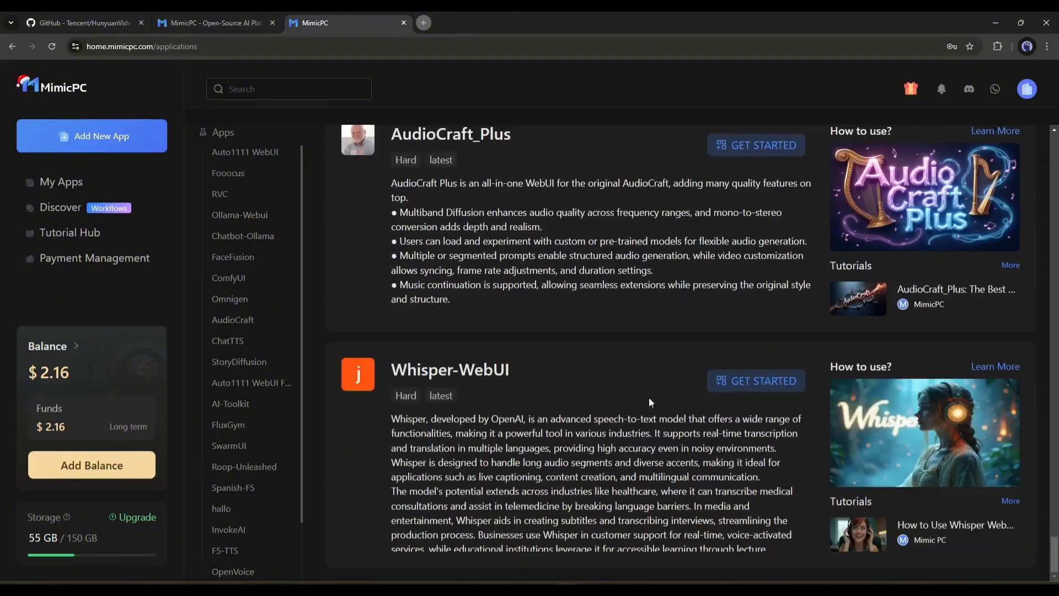
scroll(607, 358, up, 5)
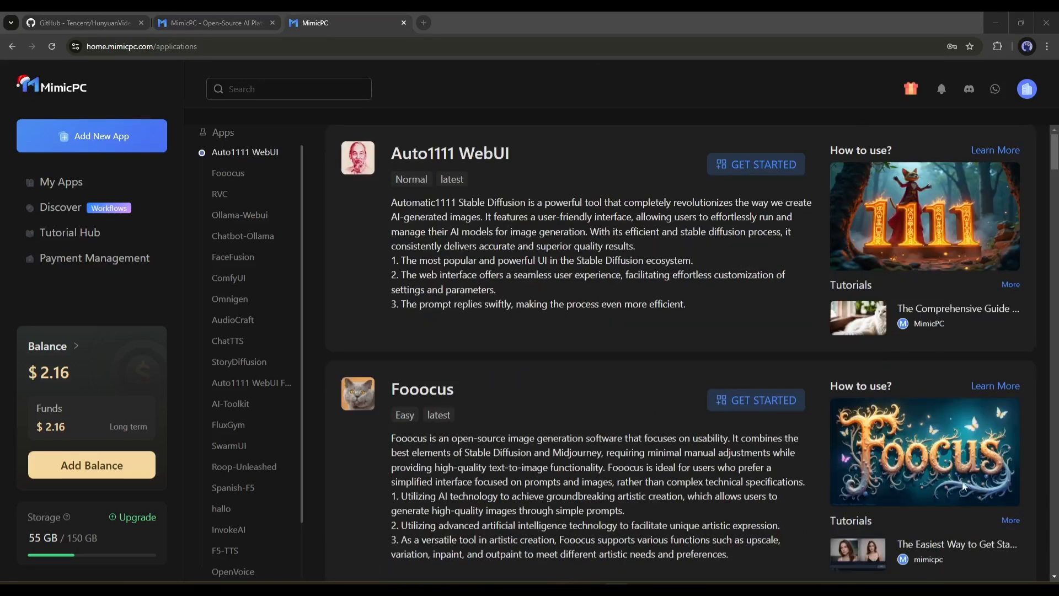
Open the My Apps dashboard and check the saved templates
click(631, 141)
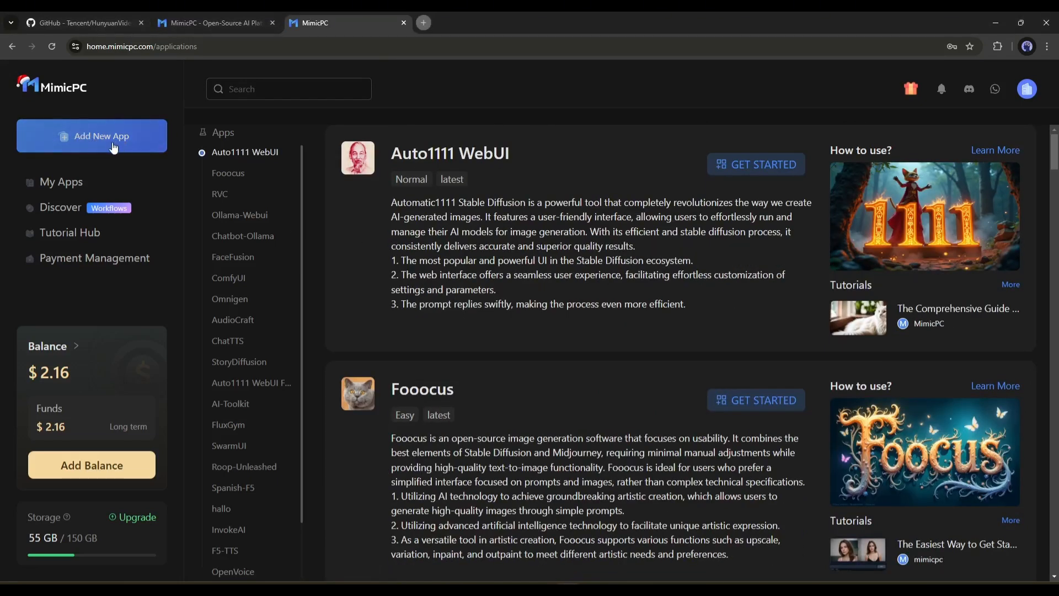
click(71, 182)
scroll(591, 442, down, 1)
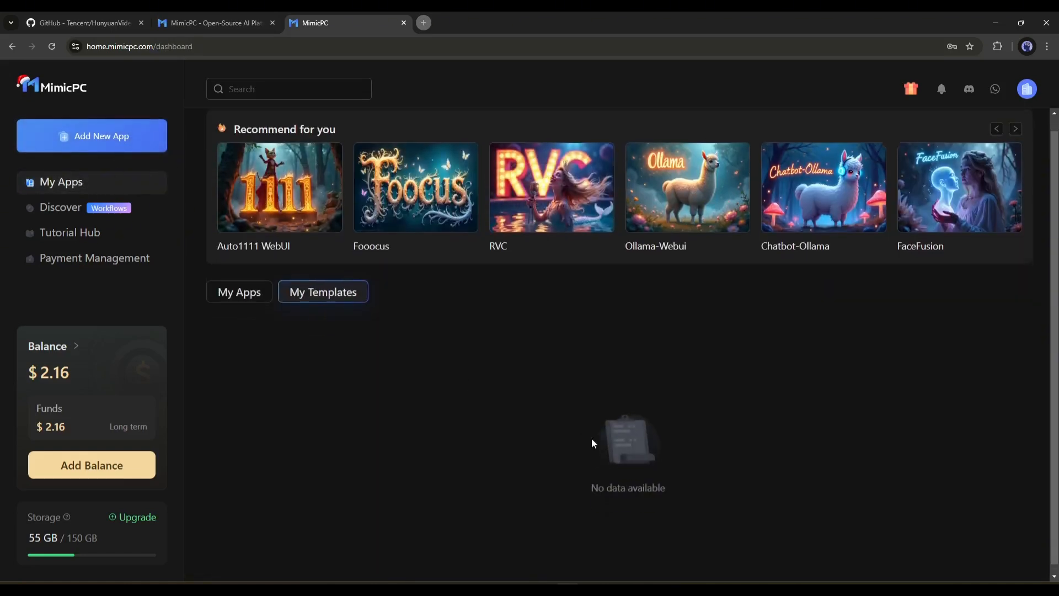
drag(560, 411, 750, 458)
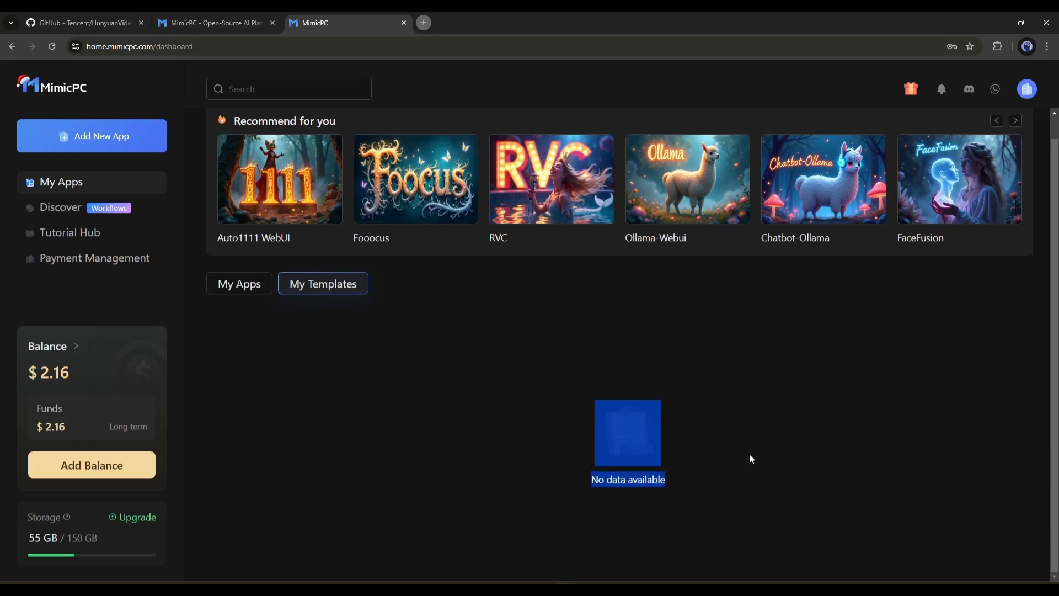
click(558, 399)
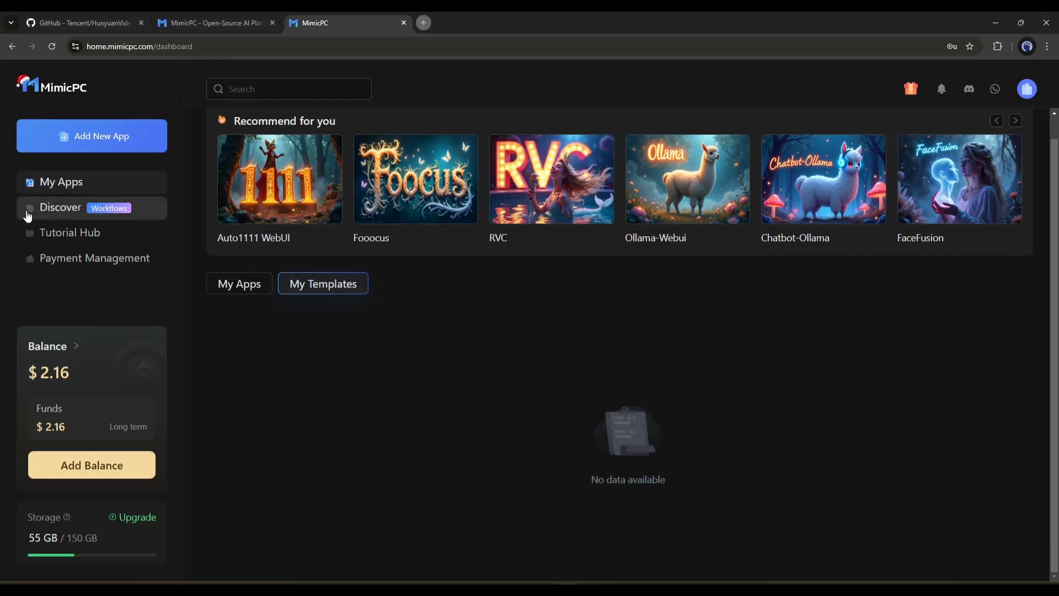
Open the Discover workflows page and look through its workflow categories, including image and video generation
click(85, 212)
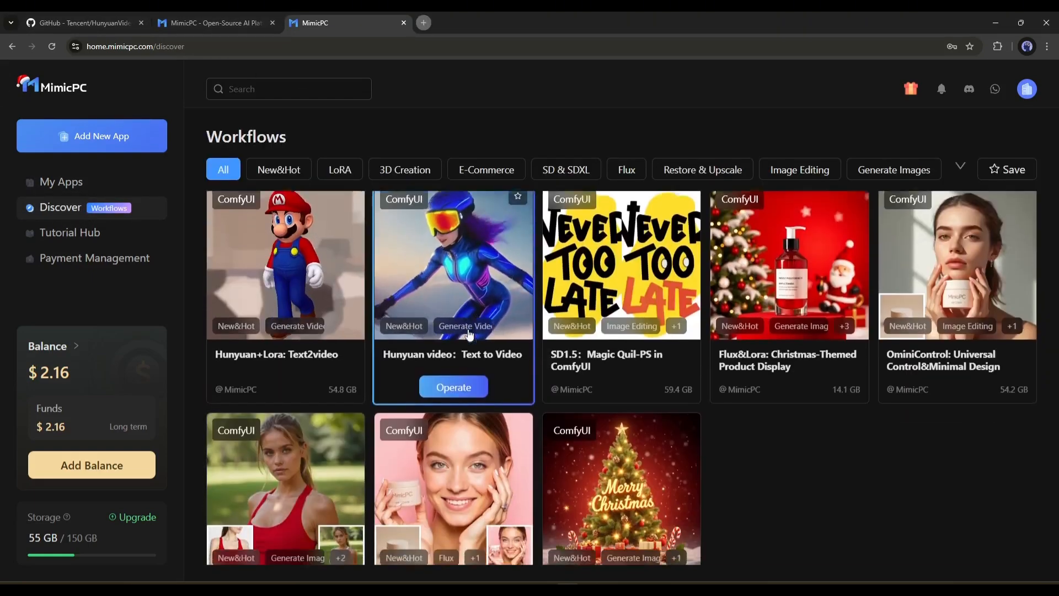
scroll(618, 359, down, 10)
scroll(617, 339, down, 15)
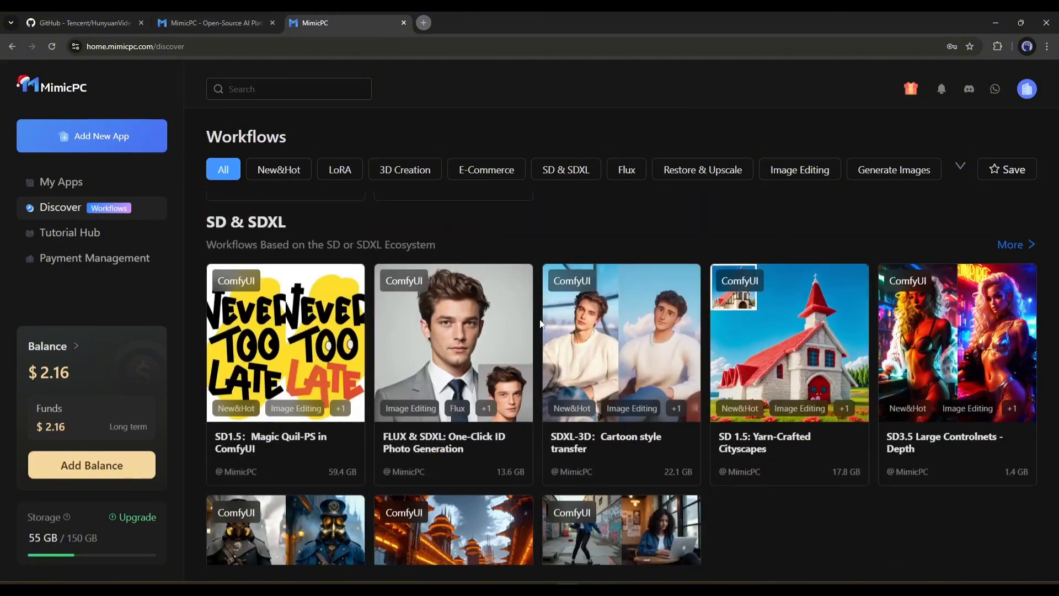
scroll(540, 323, down, 20)
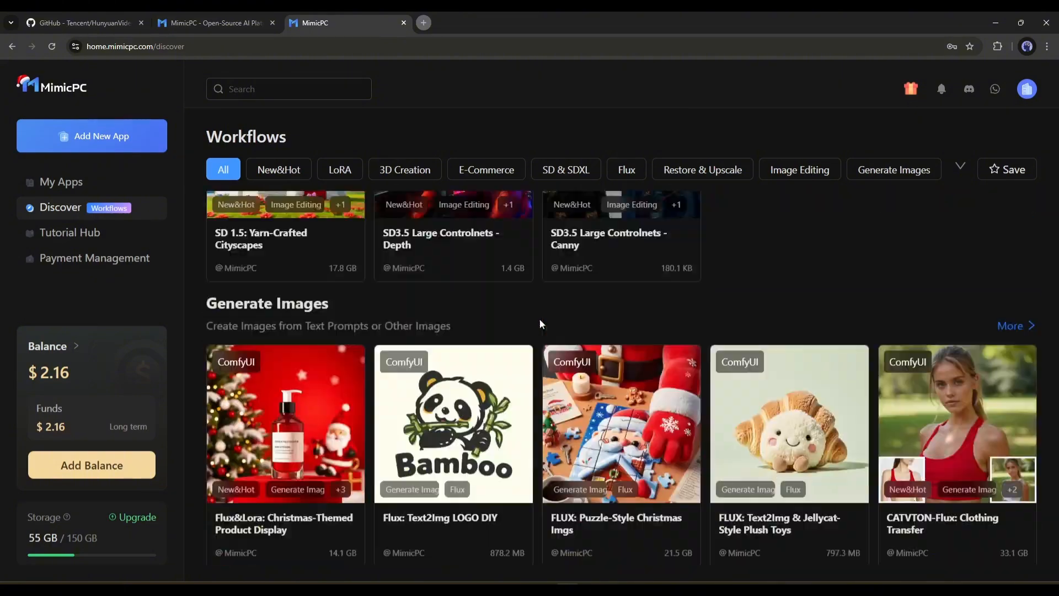
scroll(386, 331, up, 10)
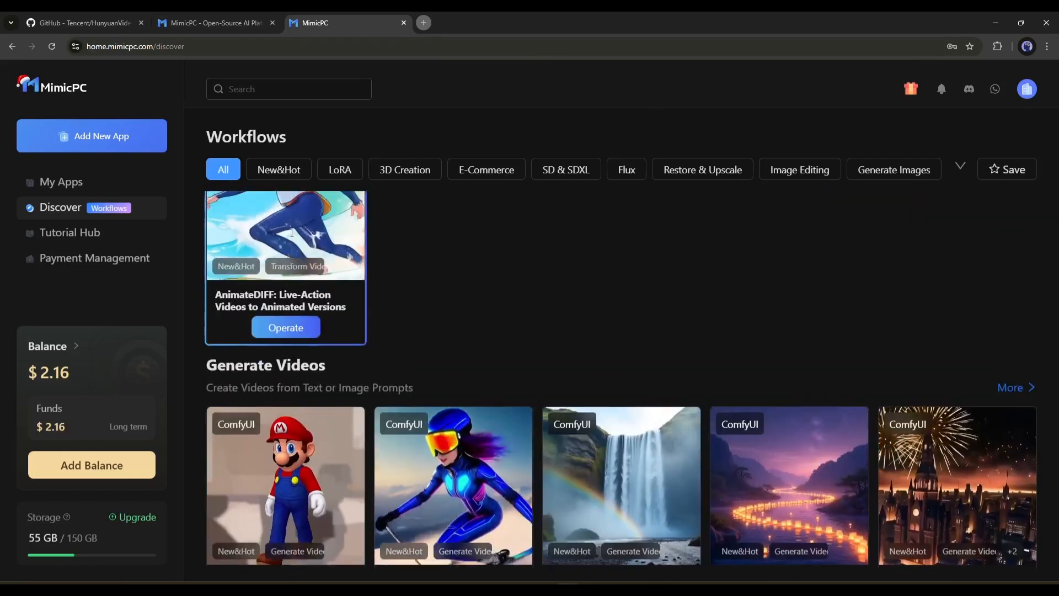
Open the Tutorial Hub and look through its guides and blog articles
click(120, 233)
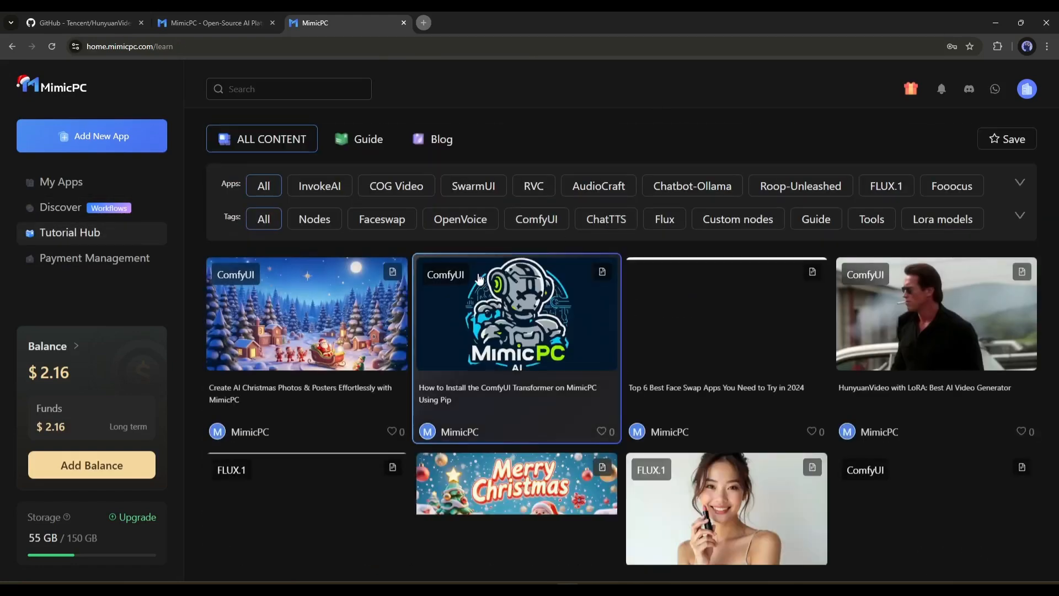
scroll(479, 277, down, 3)
scroll(479, 277, down, 2)
scroll(717, 331, up, 5)
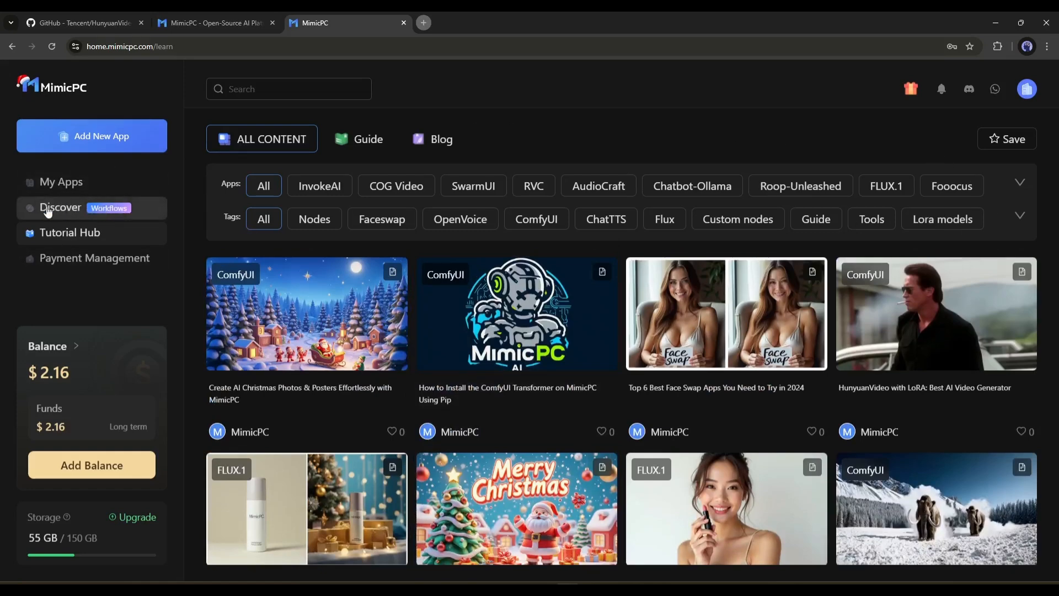
Return to the Discover workflows, filter them by the Generate Videos category and look through the matching workflows
click(90, 211)
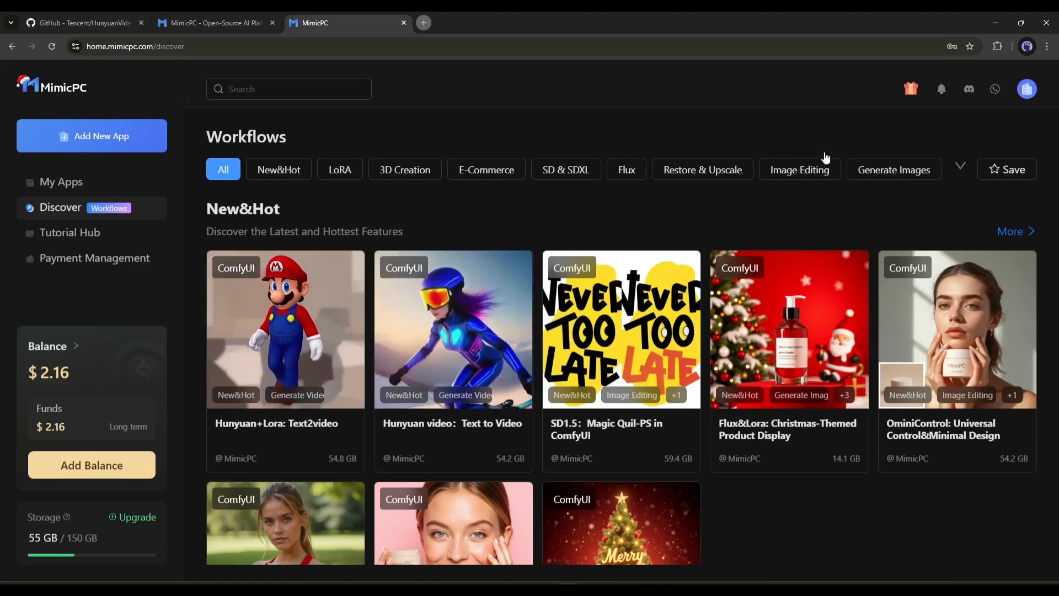
click(959, 176)
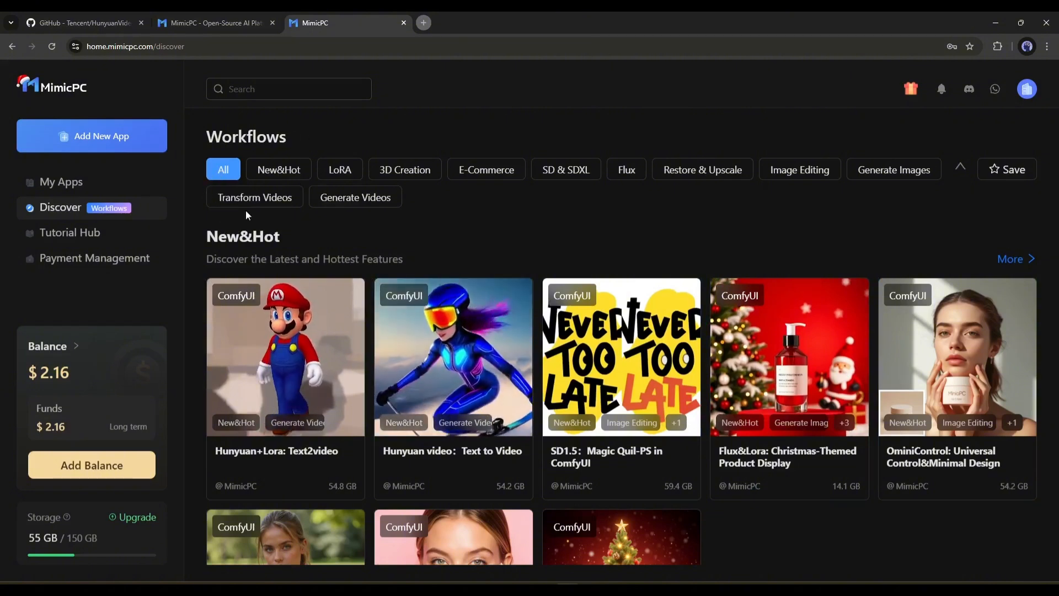
click(359, 204)
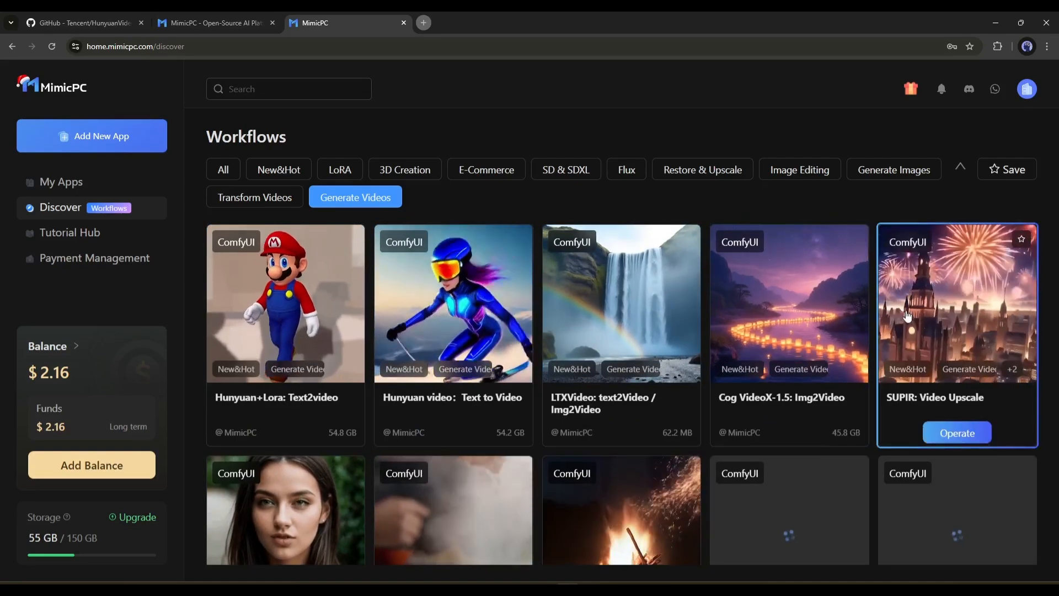
scroll(378, 309, down, 4)
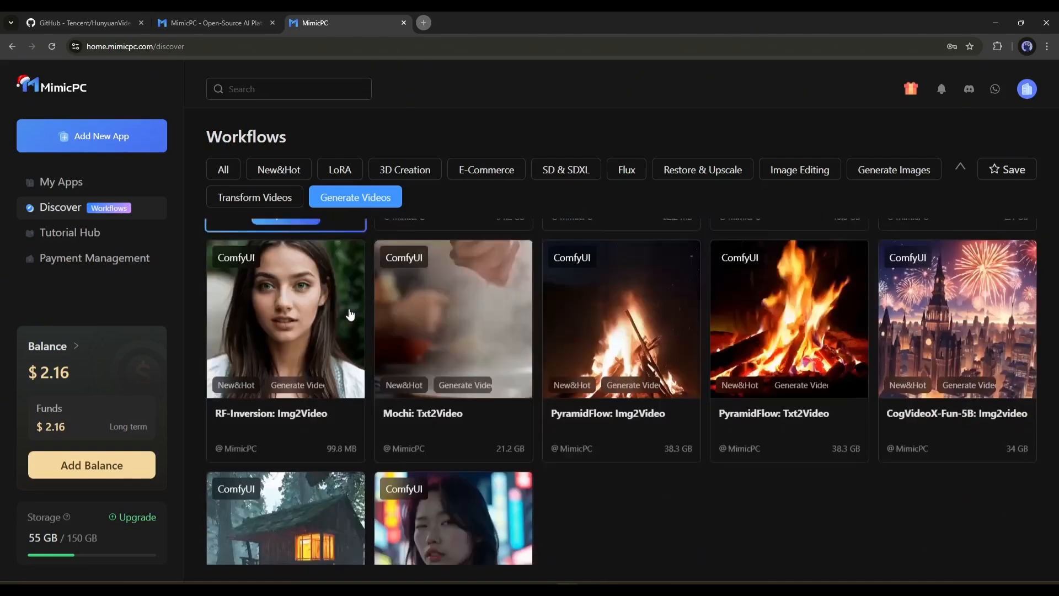
scroll(452, 386, down, 3)
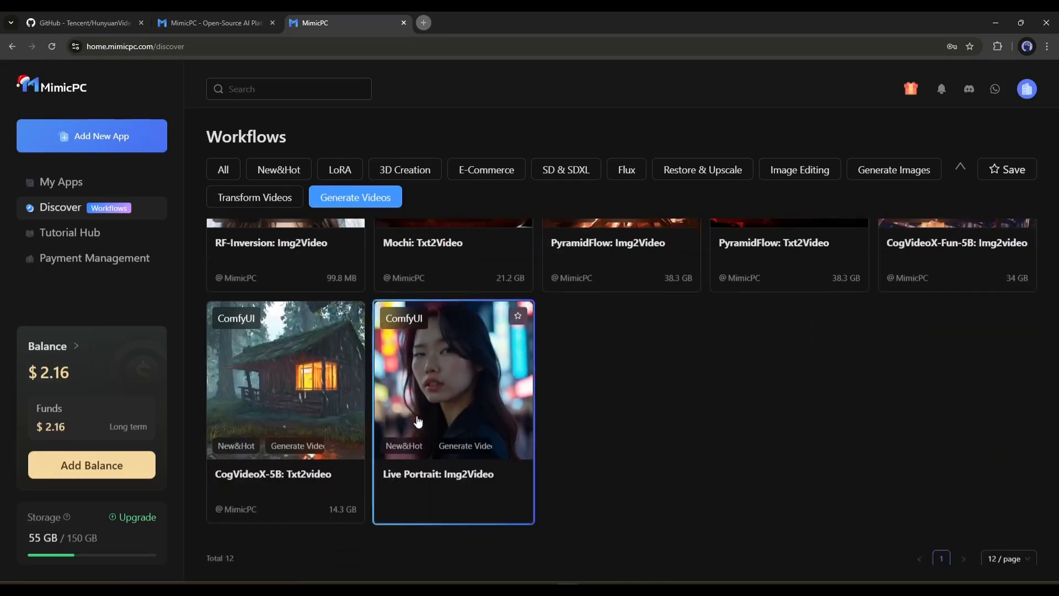
scroll(742, 425, up, 7)
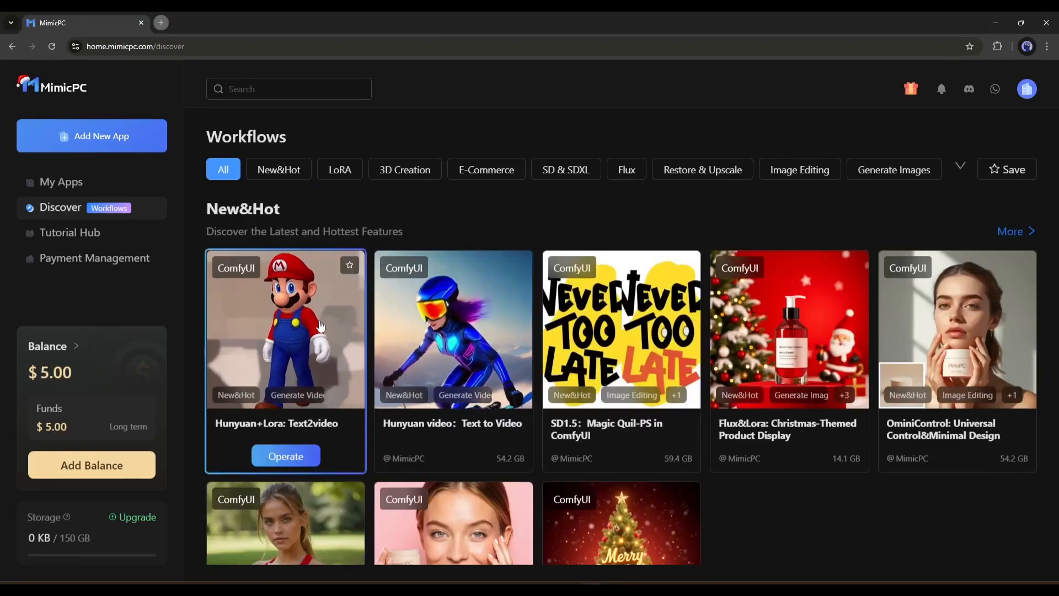
Start setting up the Hunyuan+Lora: Text2video workflow and review its ComfyUI version, included models and extensions
click(284, 451)
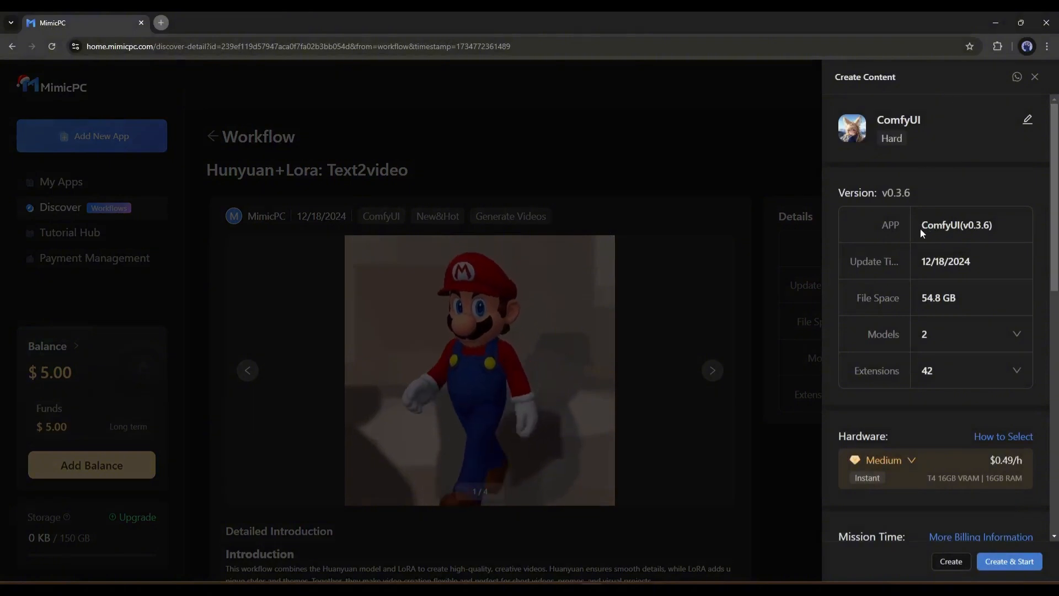
drag(836, 196, 912, 195)
click(883, 248)
scroll(1006, 297, down, 1)
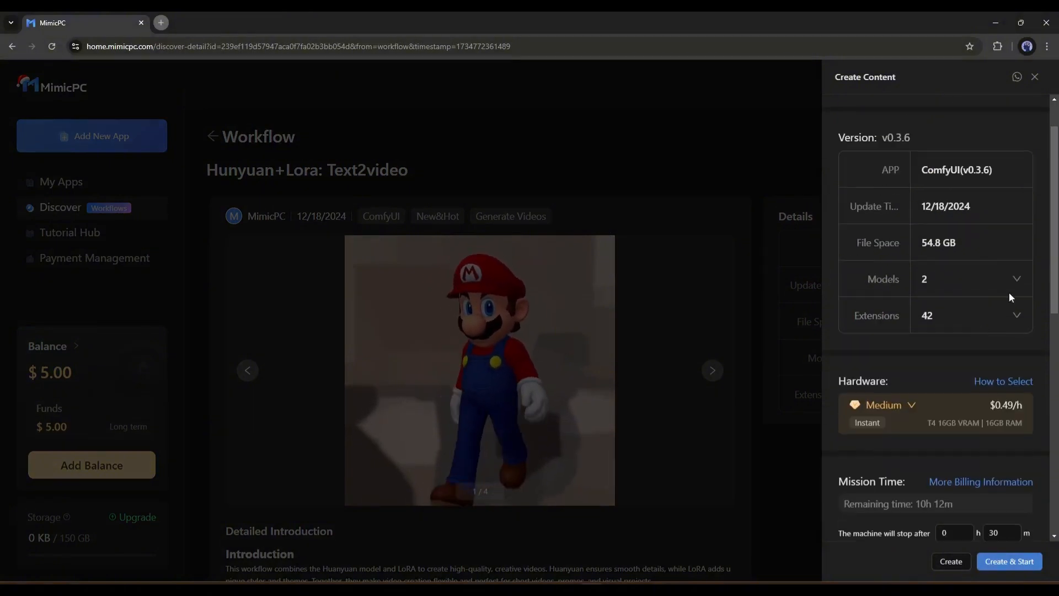
click(1017, 279)
click(1018, 279)
click(1017, 315)
click(1018, 316)
Choose the Ultra hardware at the Bargain rate for the workflow and review the mission time settings
scroll(1017, 315, down, 2)
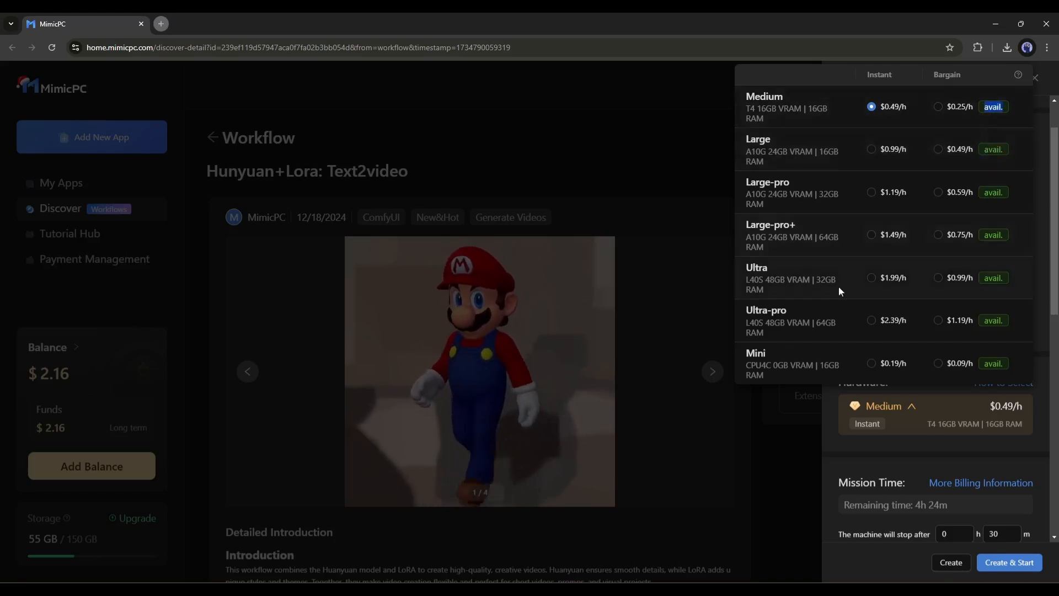
click(938, 278)
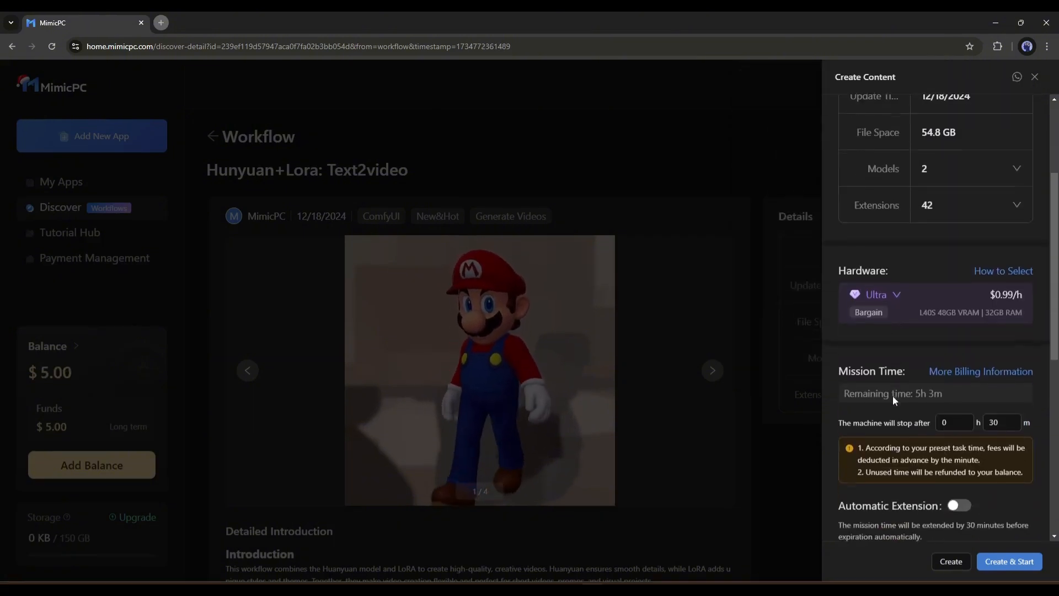
scroll(937, 358, down, 2)
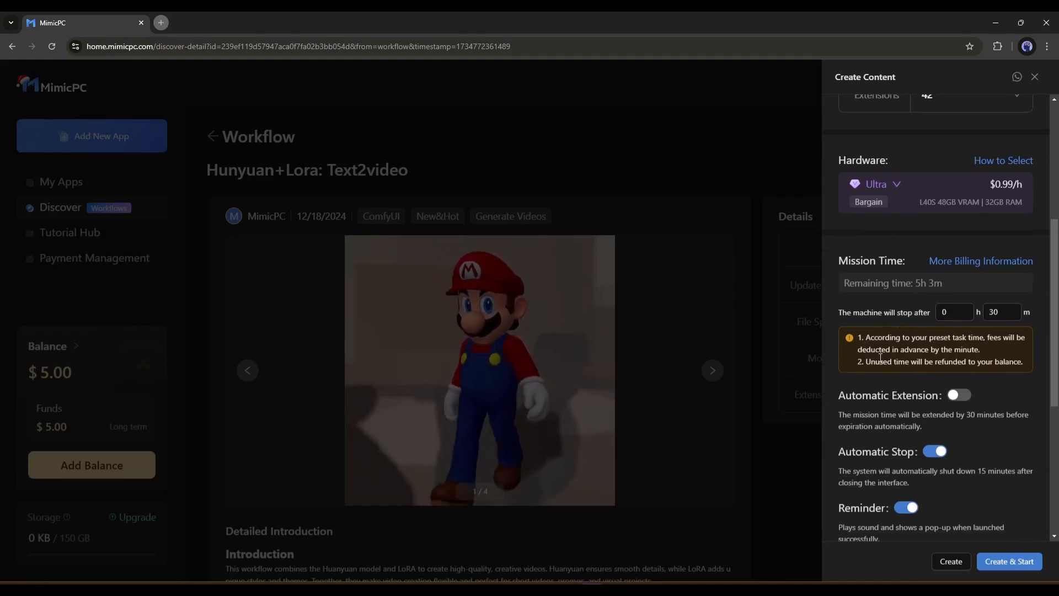
Review the remaining mission time and storage settings, create and start the workflow, and accept the Bargain Mode risk notice
scroll(870, 397, down, 3)
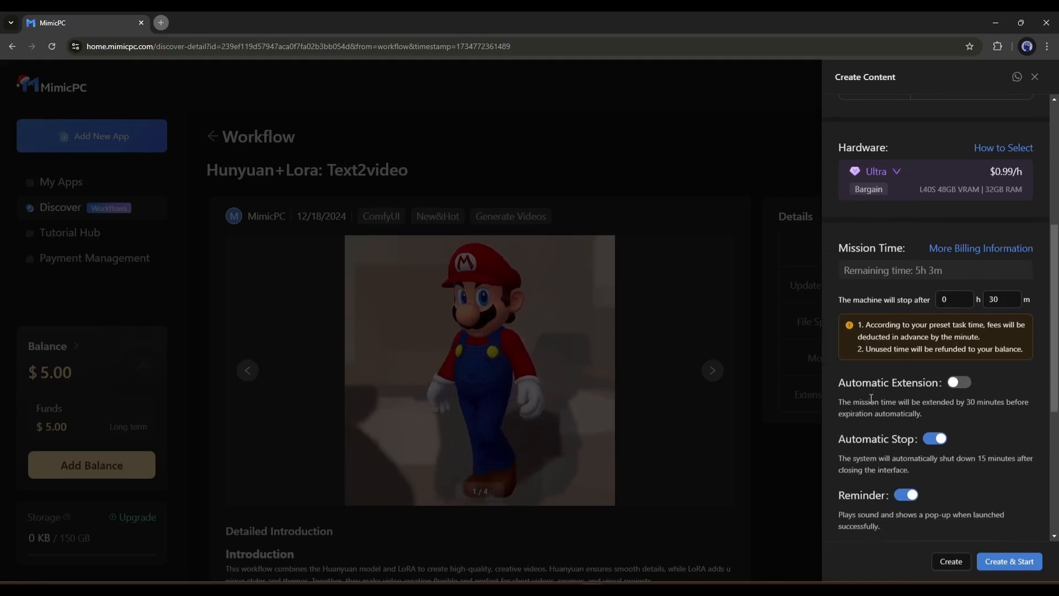
scroll(858, 402, down, 1)
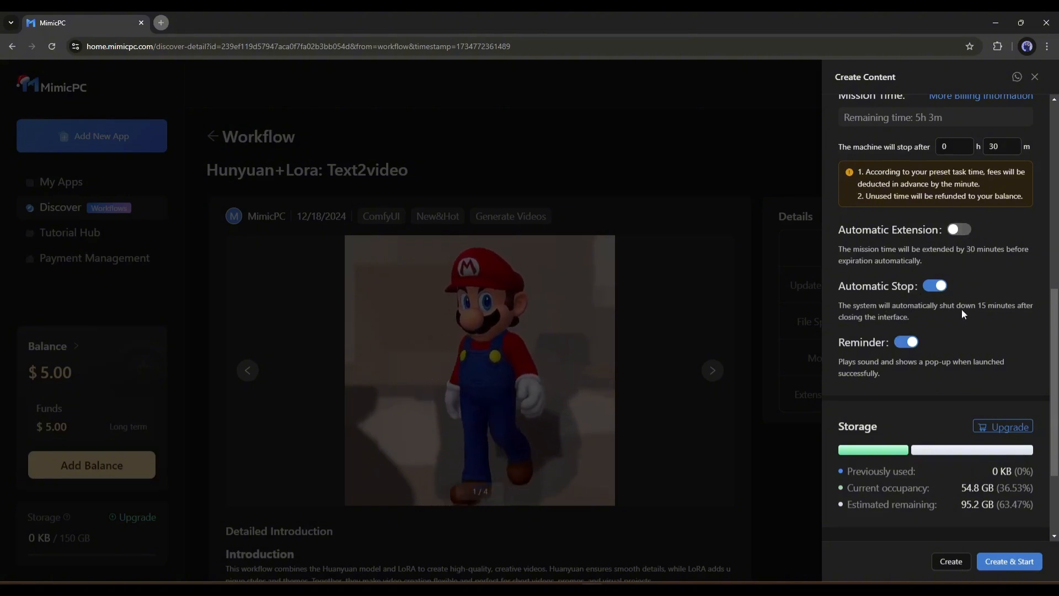
scroll(930, 367, down, 3)
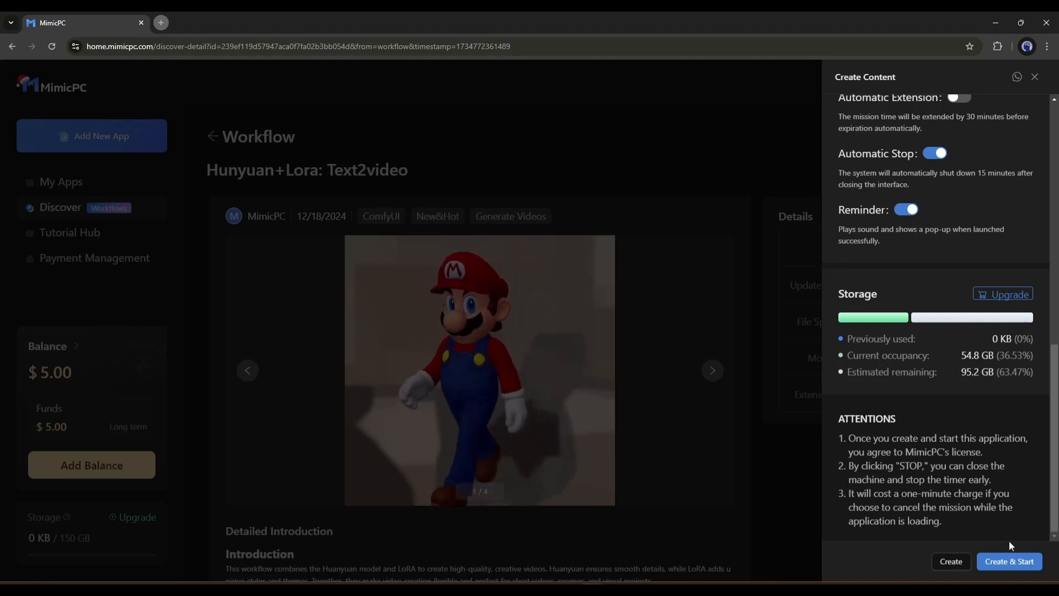
click(1009, 561)
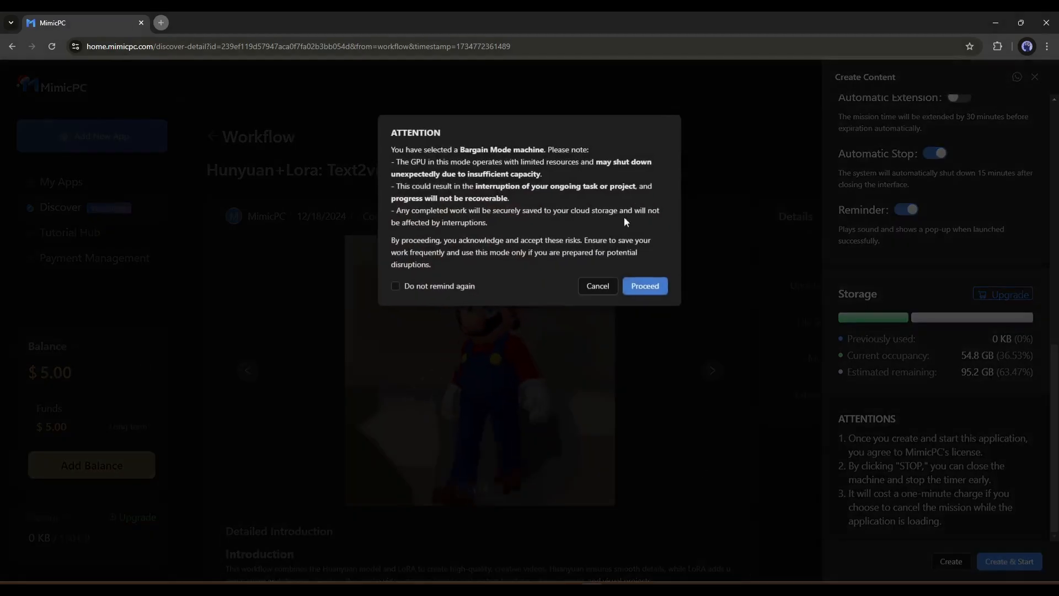
click(647, 288)
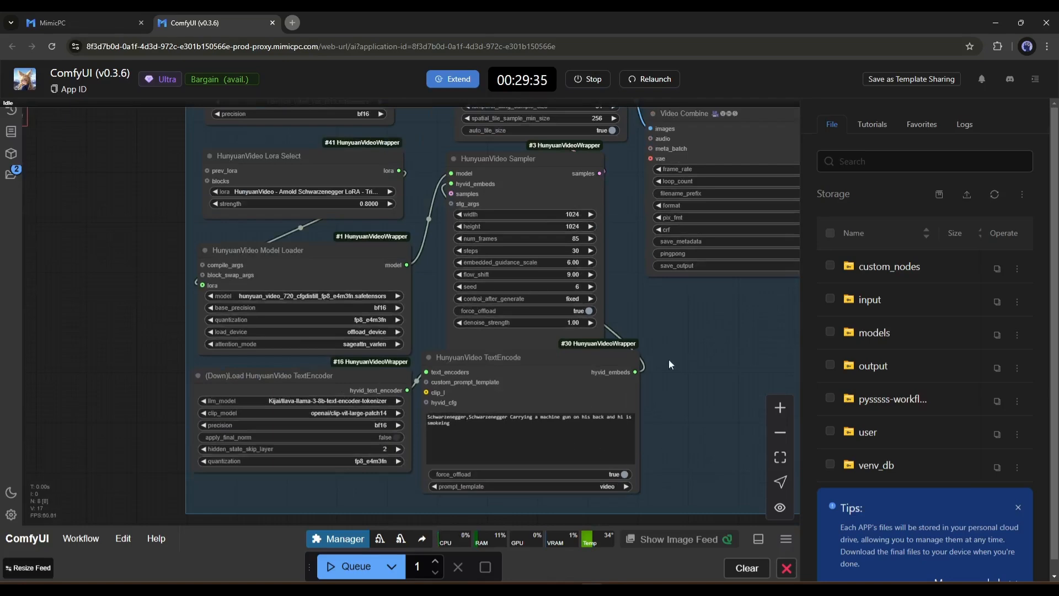
Choose hunyuan_video_720_cfgdistill_fp8_e4m3fn.safetensors as the model in the HunyuanVideo Model Loader node
scroll(633, 313, down, 3)
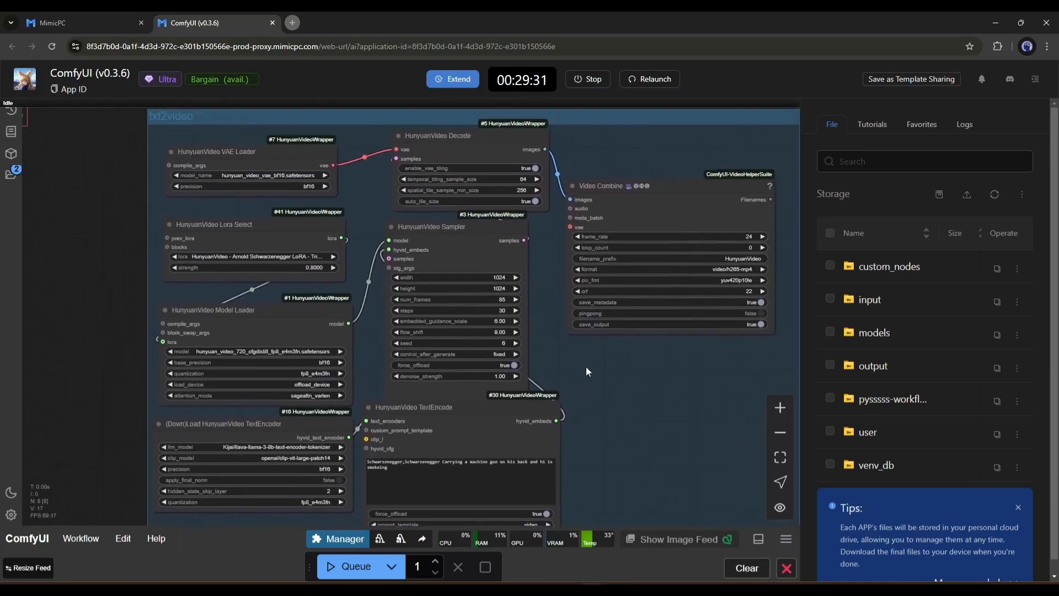
scroll(391, 170, up, 3)
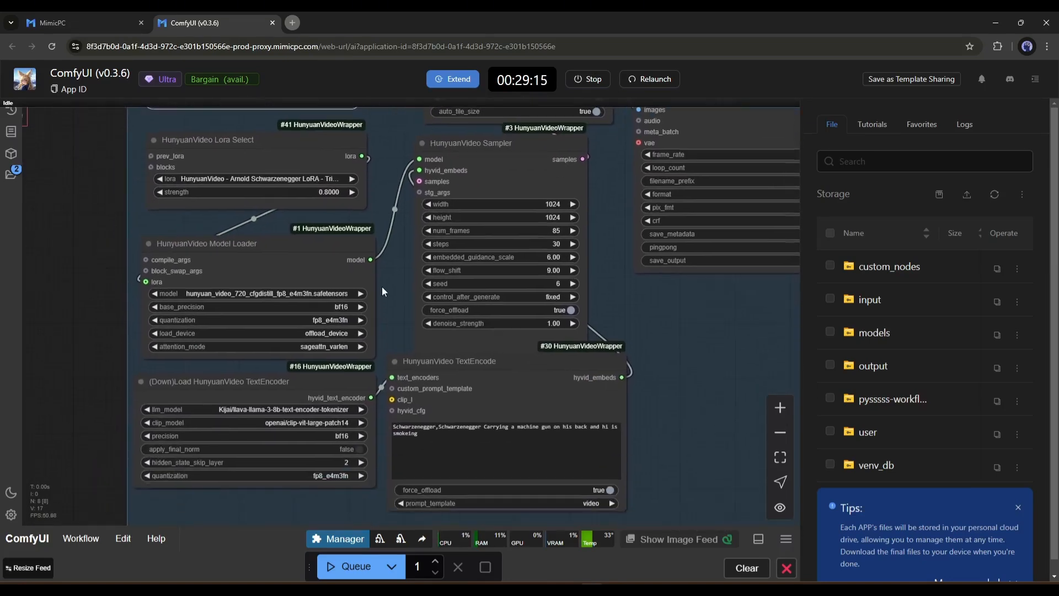
drag(384, 254, 388, 231)
click(252, 199)
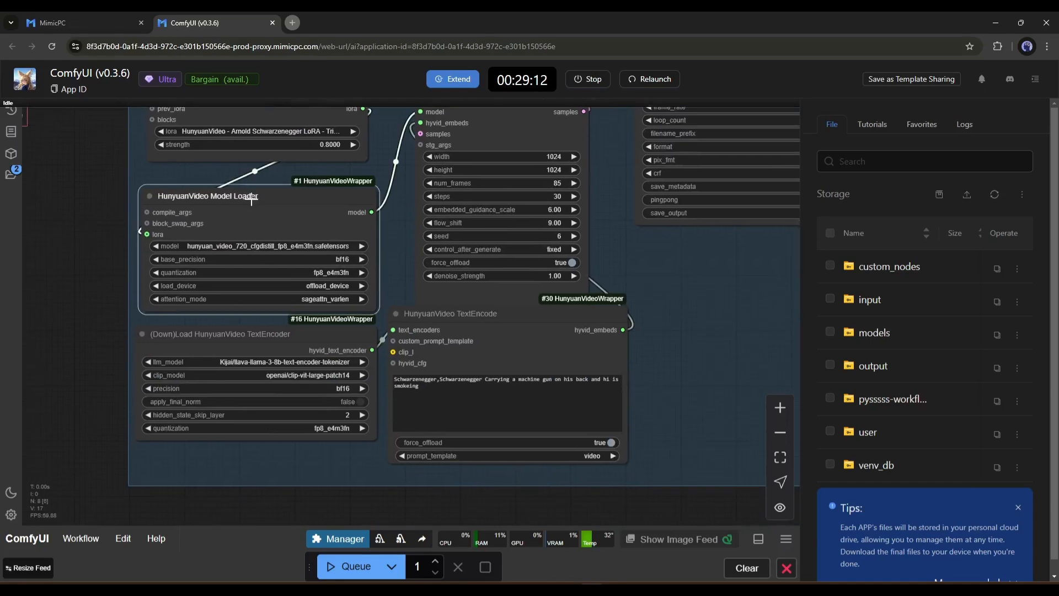
click(297, 244)
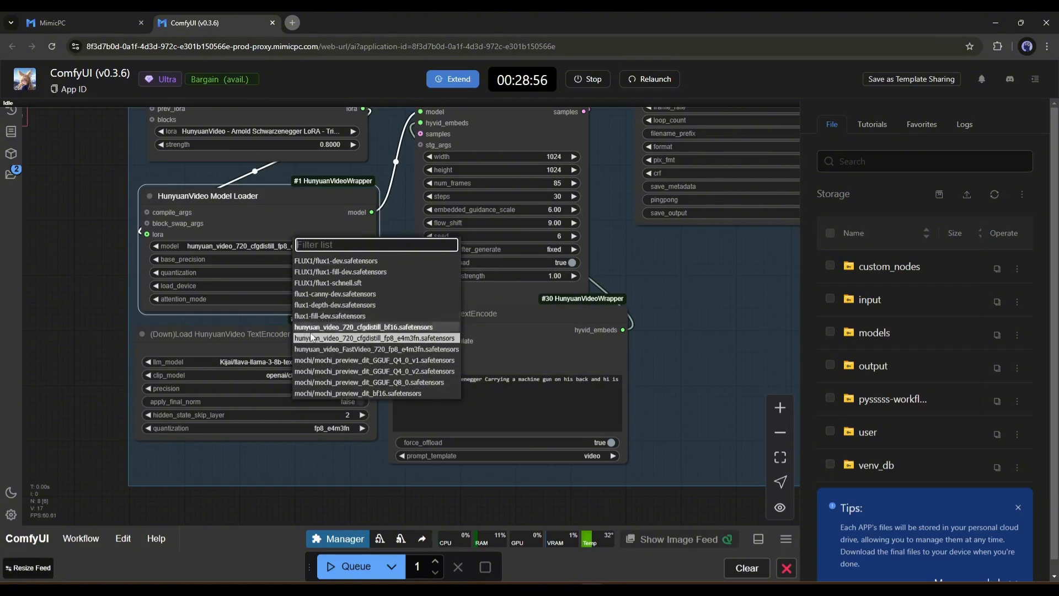
click(410, 338)
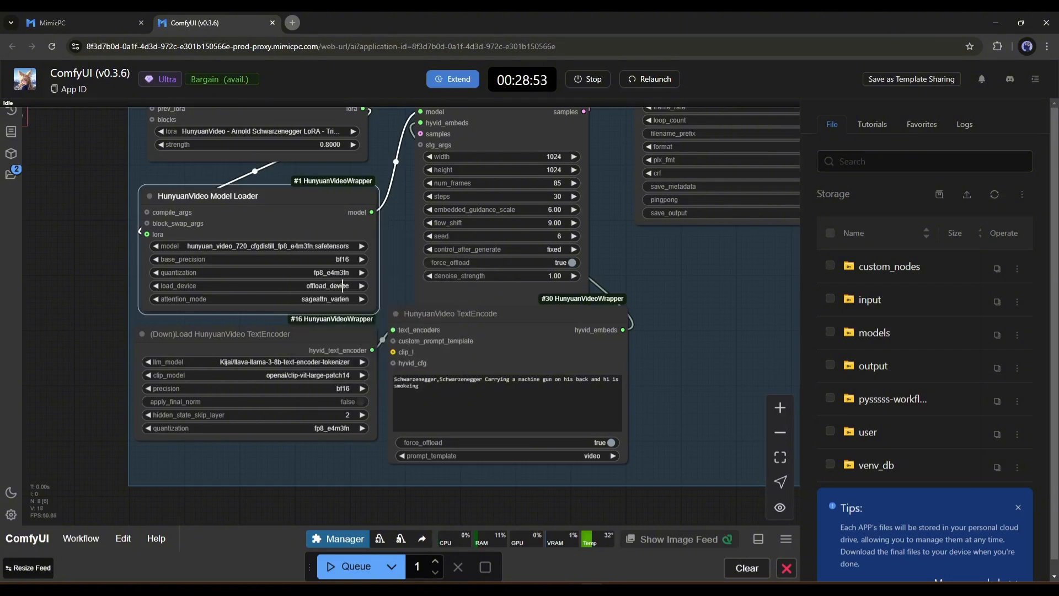
Replace the TextEncode prompt with a dramatic scene of Elon Musk and Donald Trump fighting in a futuristic cityscape during a stormy night
drag(390, 263, 333, 253)
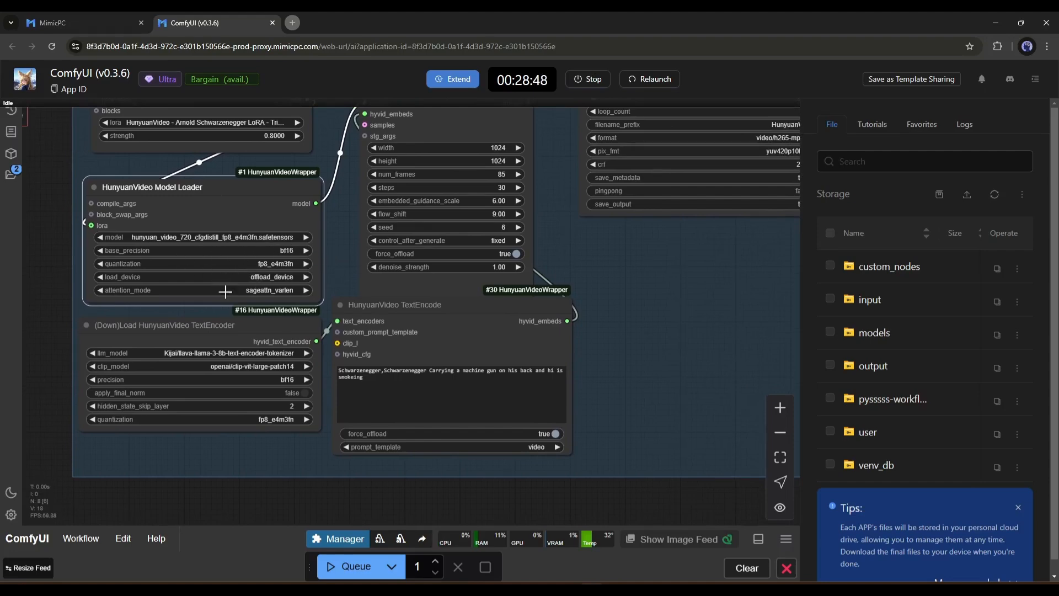
drag(356, 284, 270, 336)
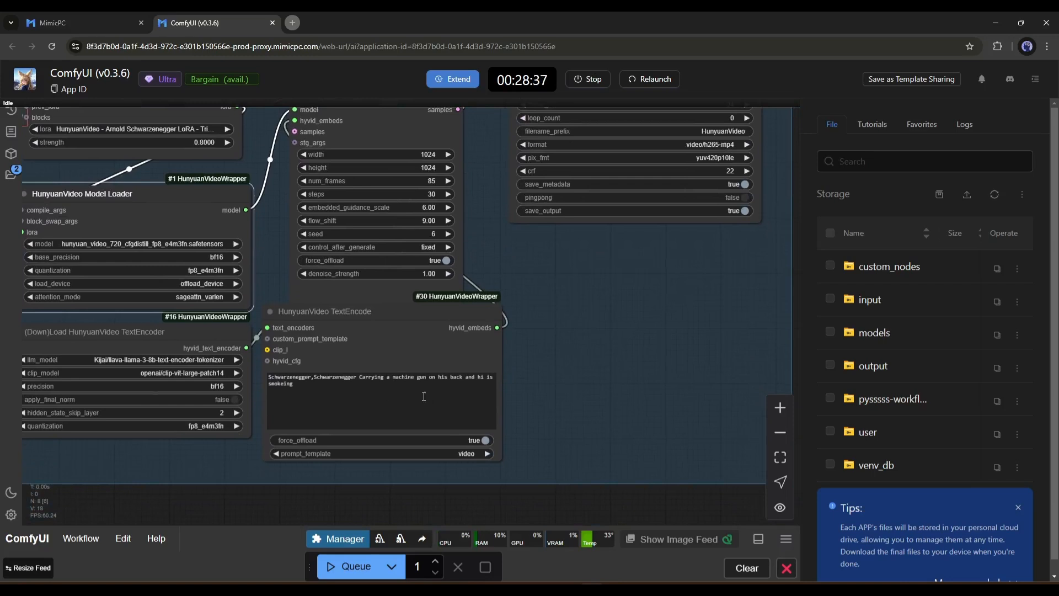
click(379, 389)
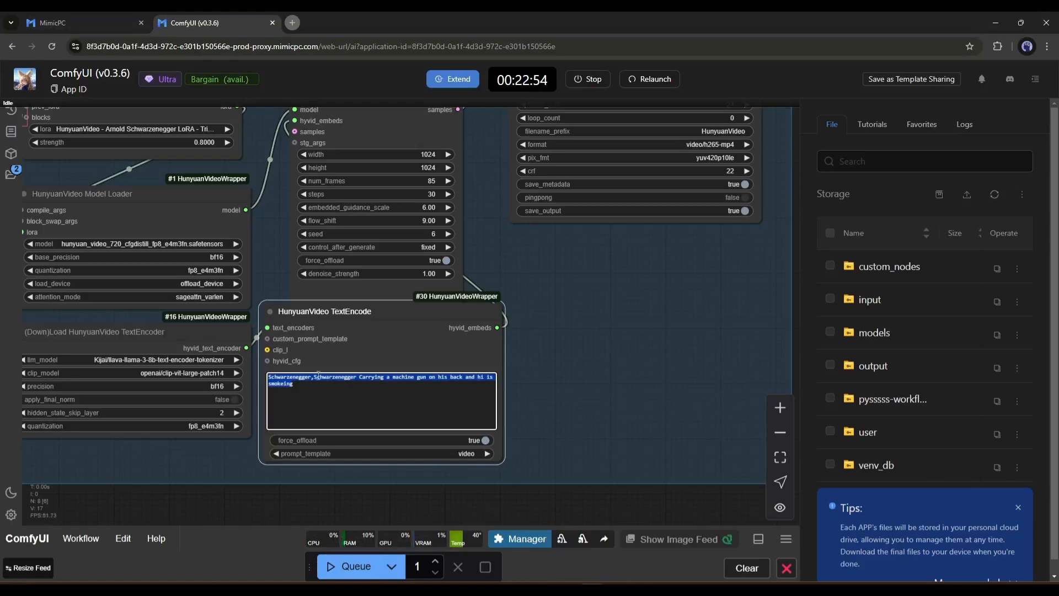
text(A dramatic scene of Elon Musk and Donald Trump fighting in an intense brawl, set in a futuristic cityscape during a stormy night, lightning flashes illuminating the rain-soaked streets, their expressions showing anger and determination, realistic sweat and rain effects, hyper-realistic details in their faces and clothing, ultra-realistic rendering, 8K)
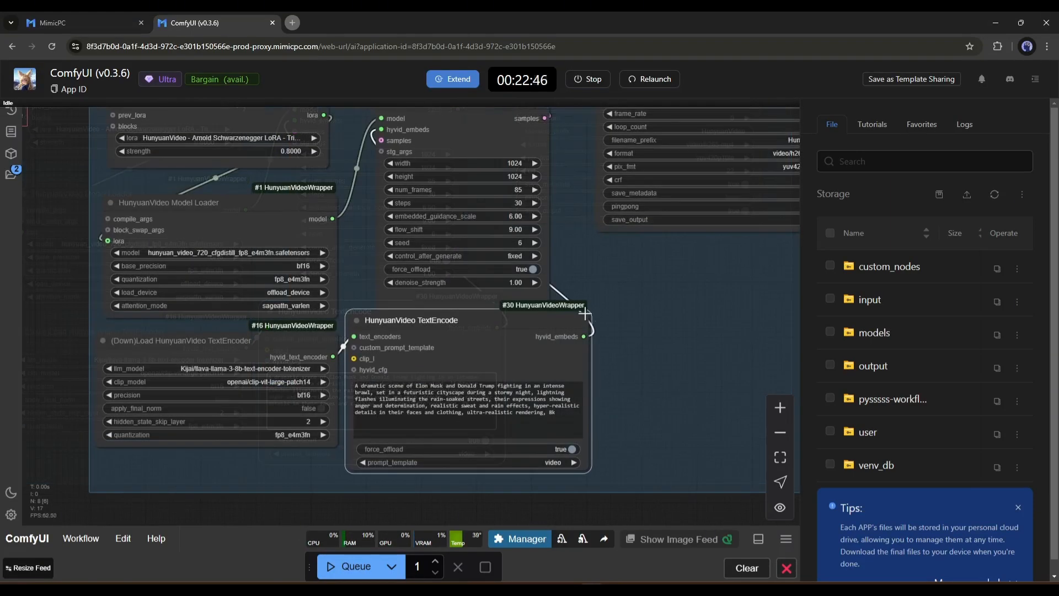
Keep the HunyuanVideo Sampler's width at 1024 and set its height to 720
drag(607, 284, 594, 394)
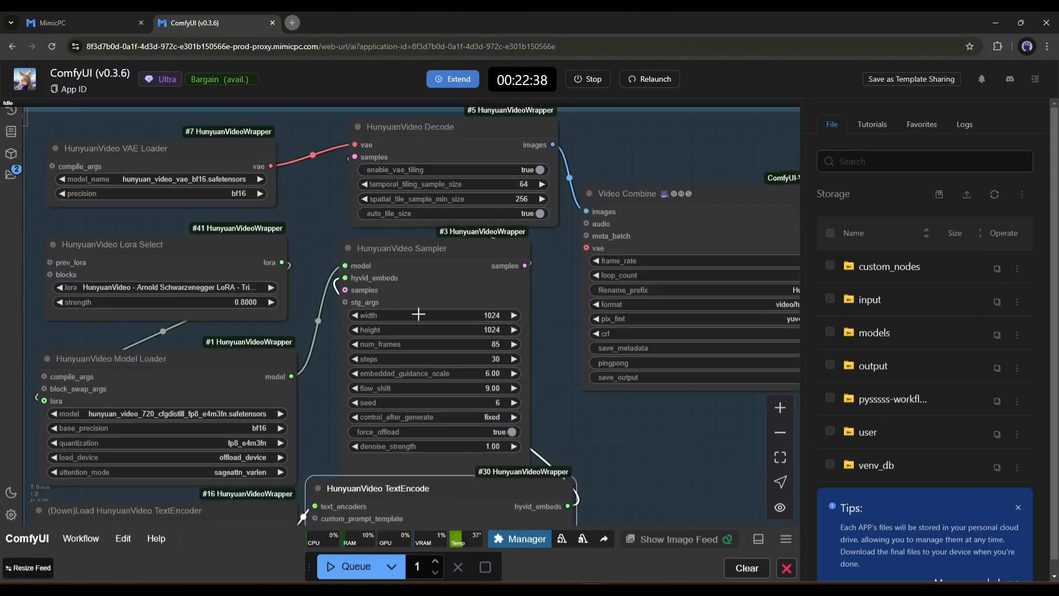
scroll(419, 314, up, 4)
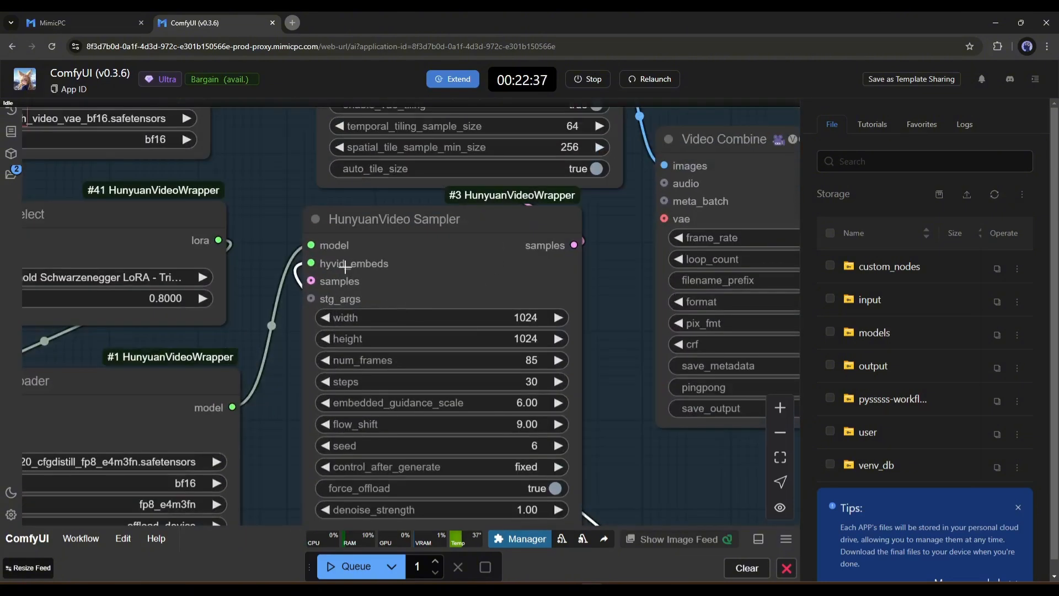
click(455, 324)
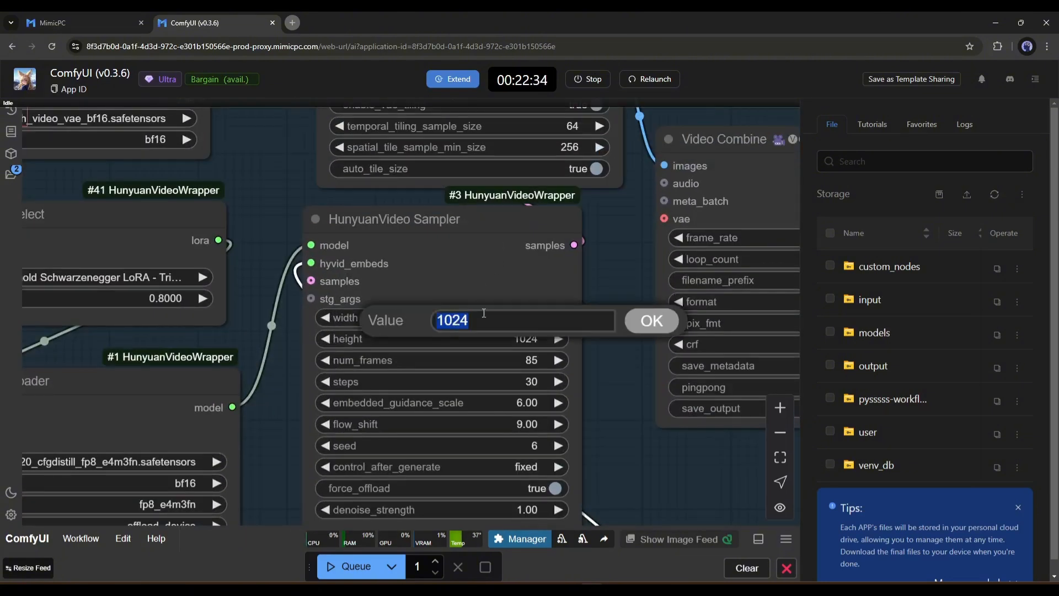
click(457, 339)
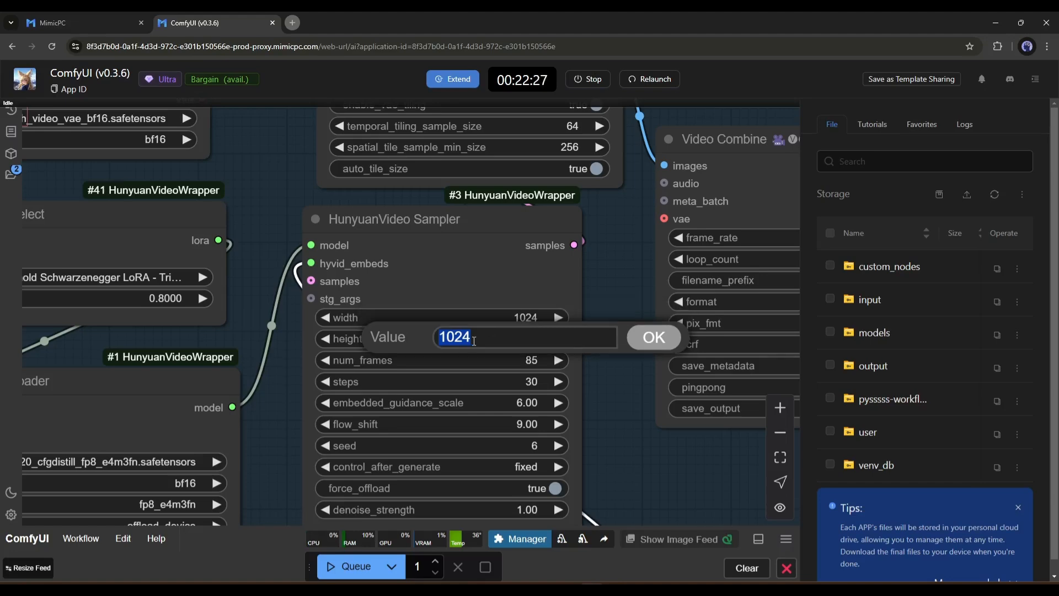
click(637, 344)
Set the Sampler's num_frames to 201, keep steps at 30, and change control_after_generate to randomize
scroll(563, 358, down, 1)
drag(592, 393, 503, 361)
click(398, 321)
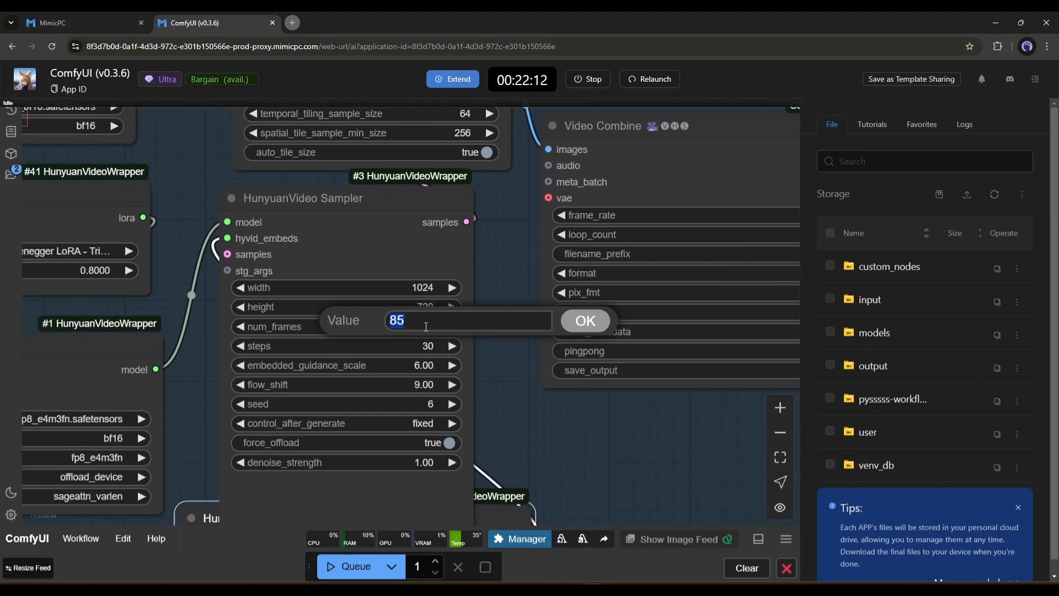
click(568, 323)
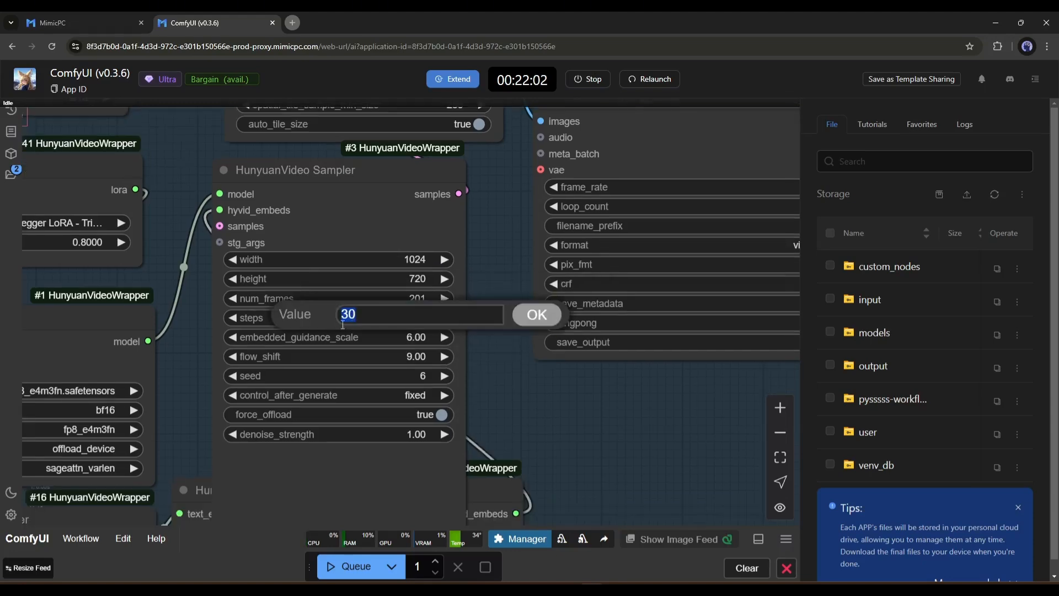
click(536, 313)
click(396, 395)
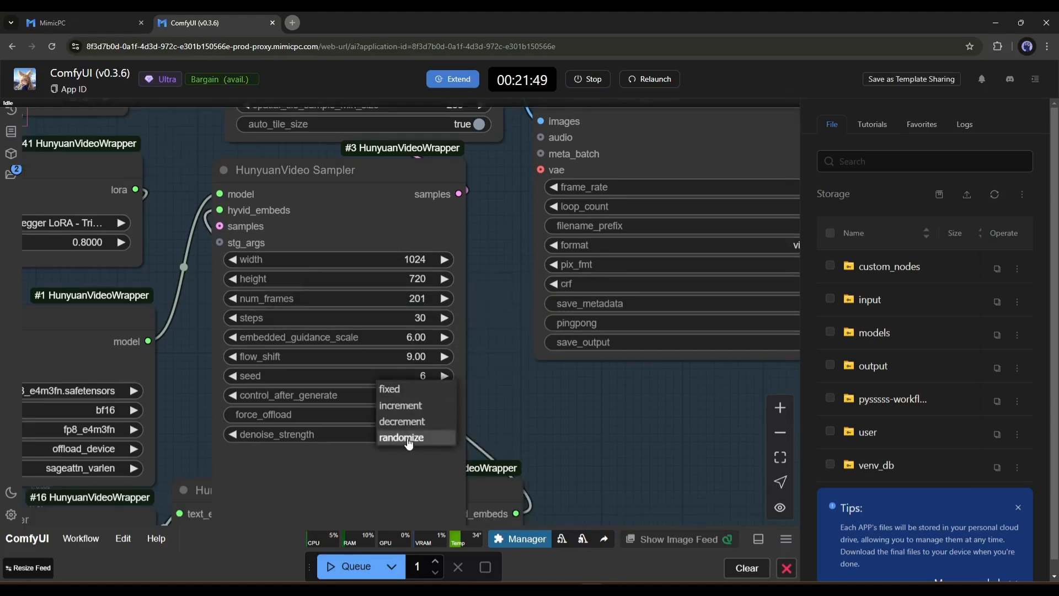
click(408, 437)
Check the Video Combine settings and the prompt, and queue the workflow to generate the video
drag(509, 415, 359, 384)
drag(428, 415, 399, 481)
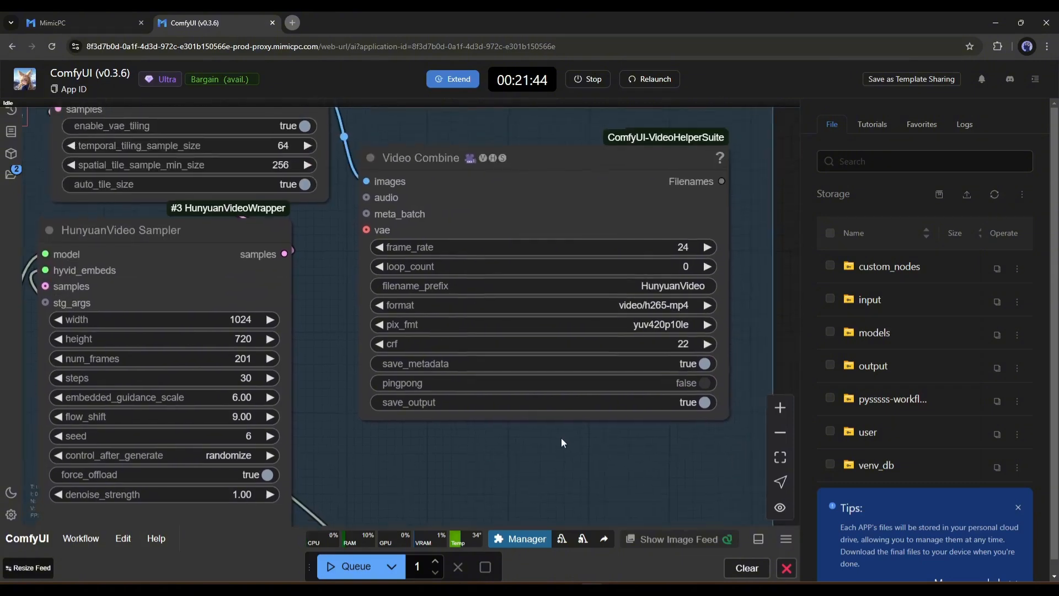
drag(561, 438, 491, 464)
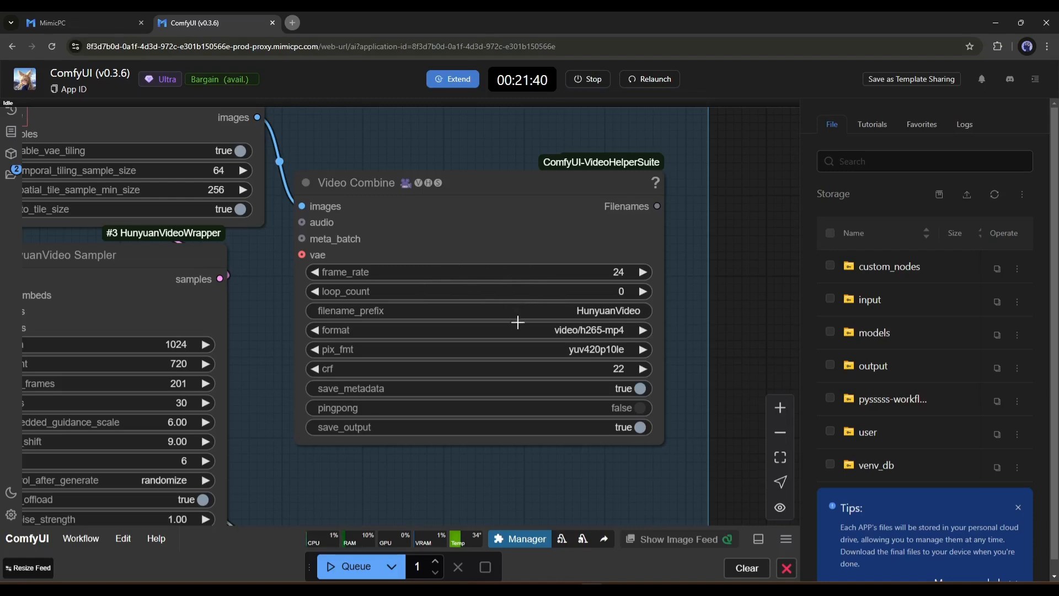
drag(457, 470, 548, 432)
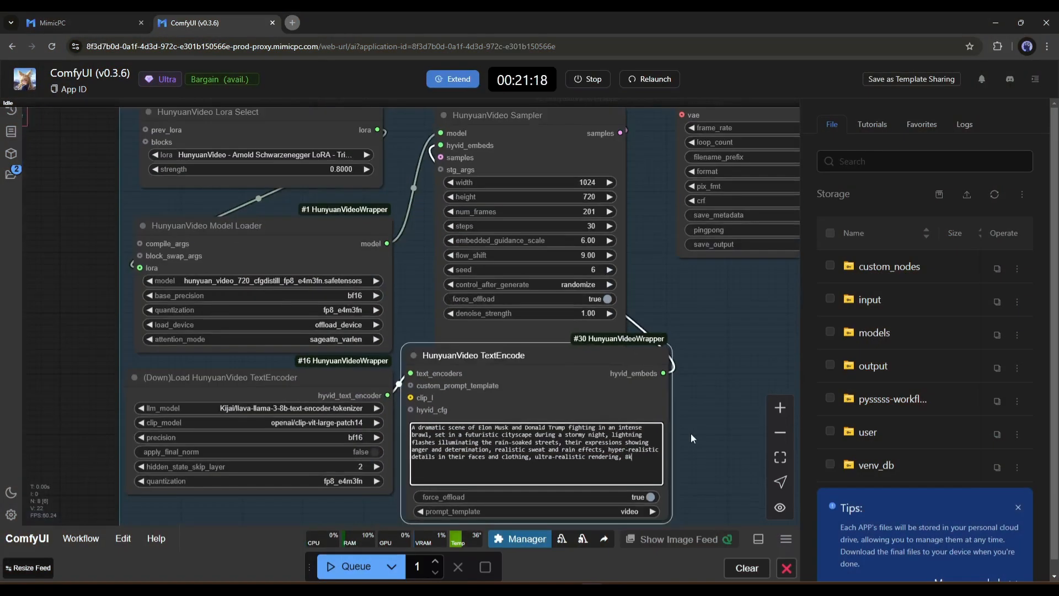
scroll(693, 438, down, 5)
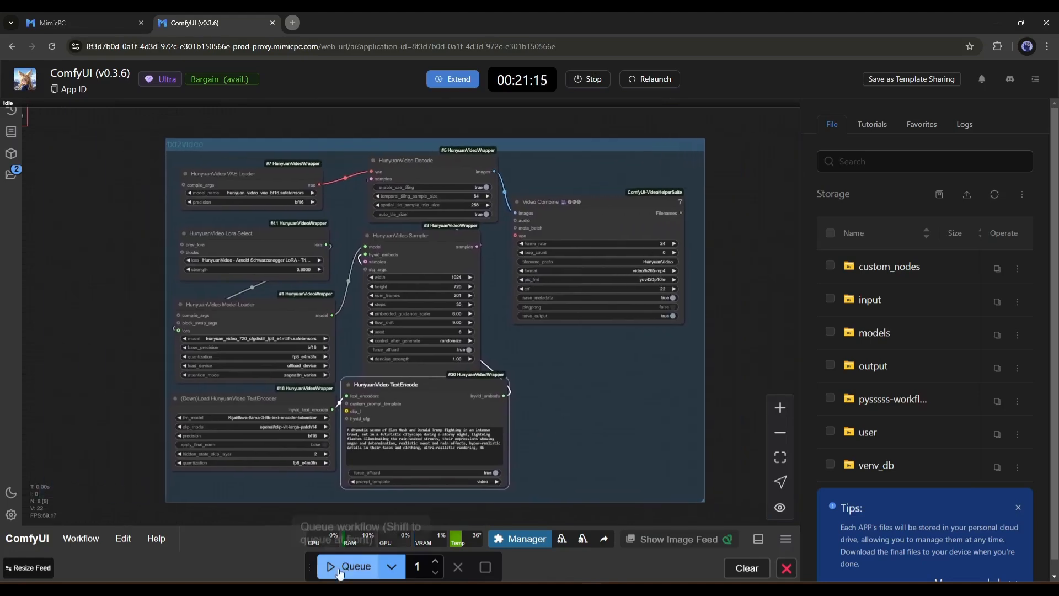
click(339, 570)
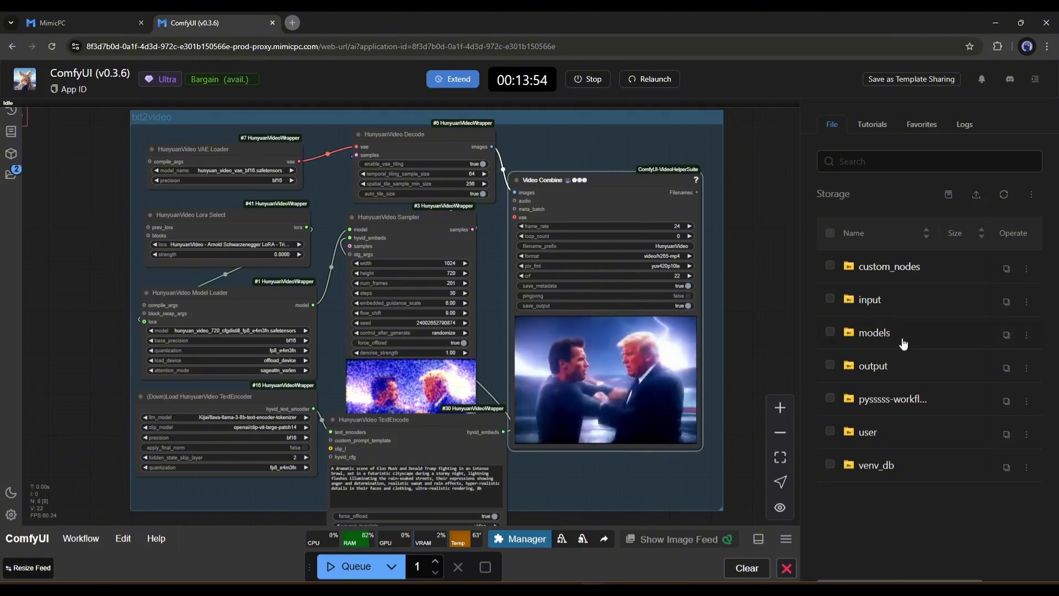
Download HunyuanVideo_00001.mp4 from the output folder of the cloud storage
click(911, 368)
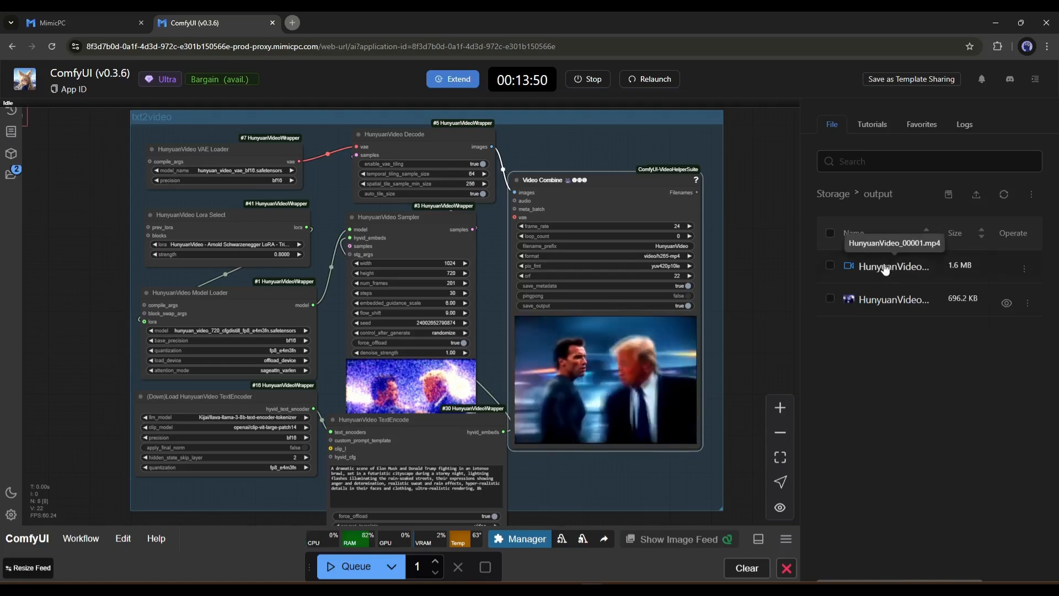
click(1026, 270)
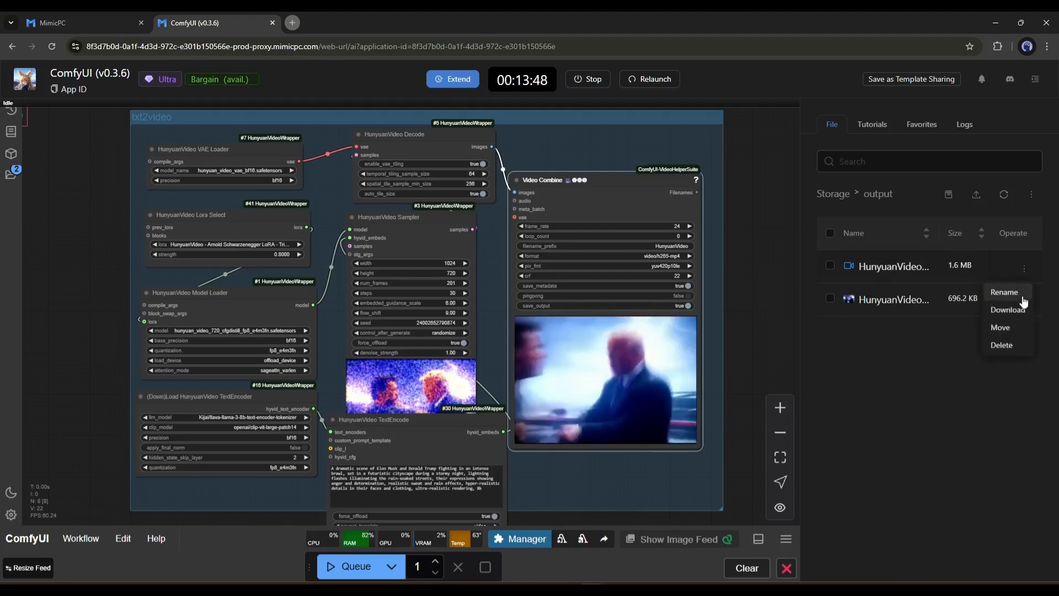
click(1015, 319)
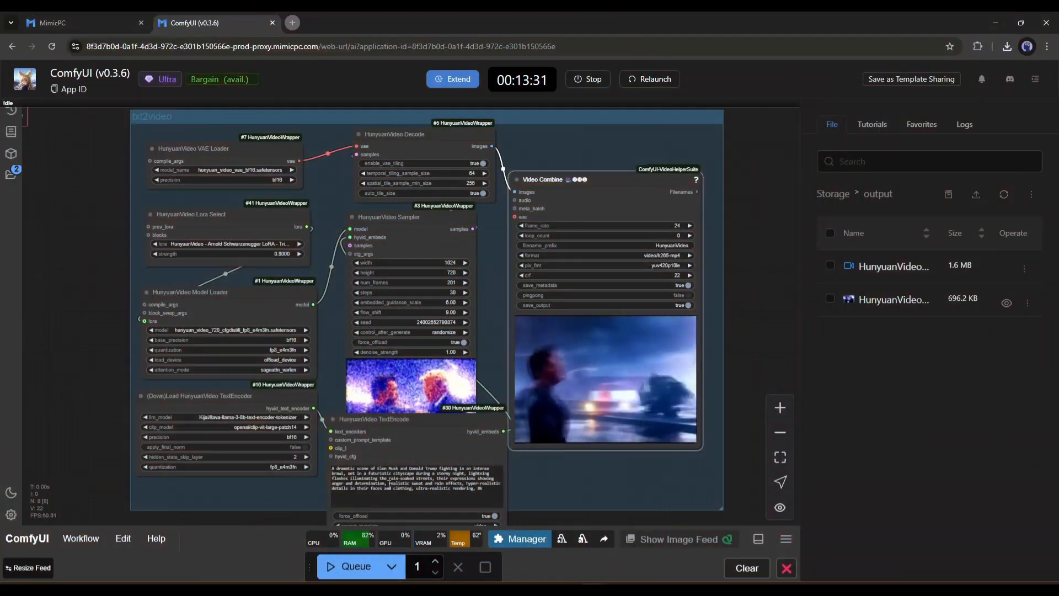
Replace the prompt with a low-angle, handheld tracking shot of Santa Claus driving an old Vespa Sprint through the bustling Christmas City
click(389, 484)
key(ctrl+a)
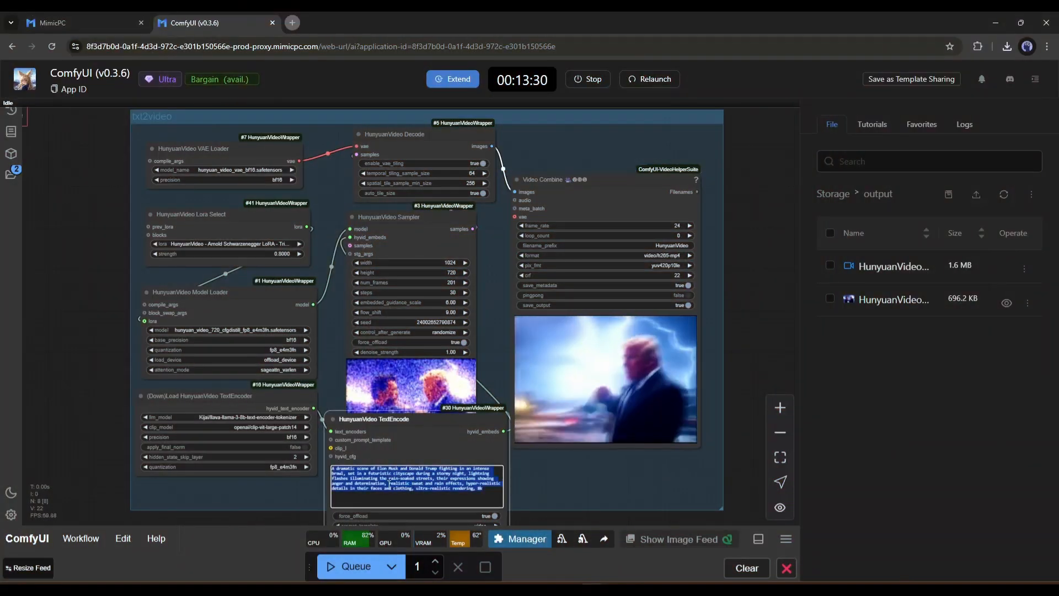
text(Low angle, handheld: Santa Claus drives an old Vespa Sprint through the bustling Christmas City. Camera follows Santa in a tracking shot. Big bag filled with Vespa parts, vintage decorations adorning the streets, cheerful crowds, and a cozy, iridescent glow.)
Set the HunyuanVideo Sampler's width to 1920 and height to 1080
click(442, 256)
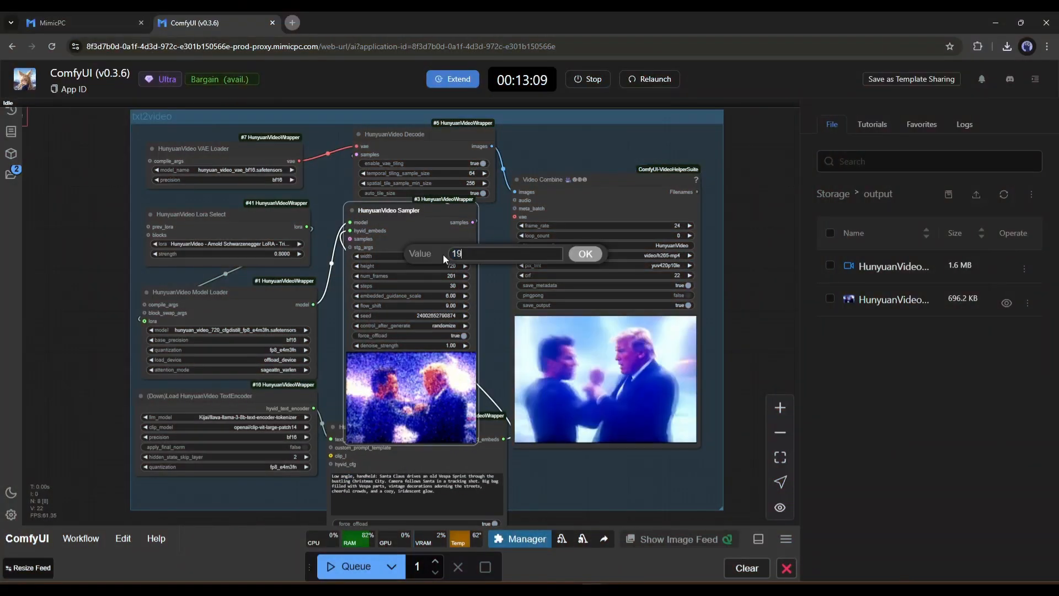
text(1080)
key(Return)
Raise the Sampler's num_frames to 225 and move the Sampler node slightly down
click(465, 276)
click(464, 276)
click(464, 275)
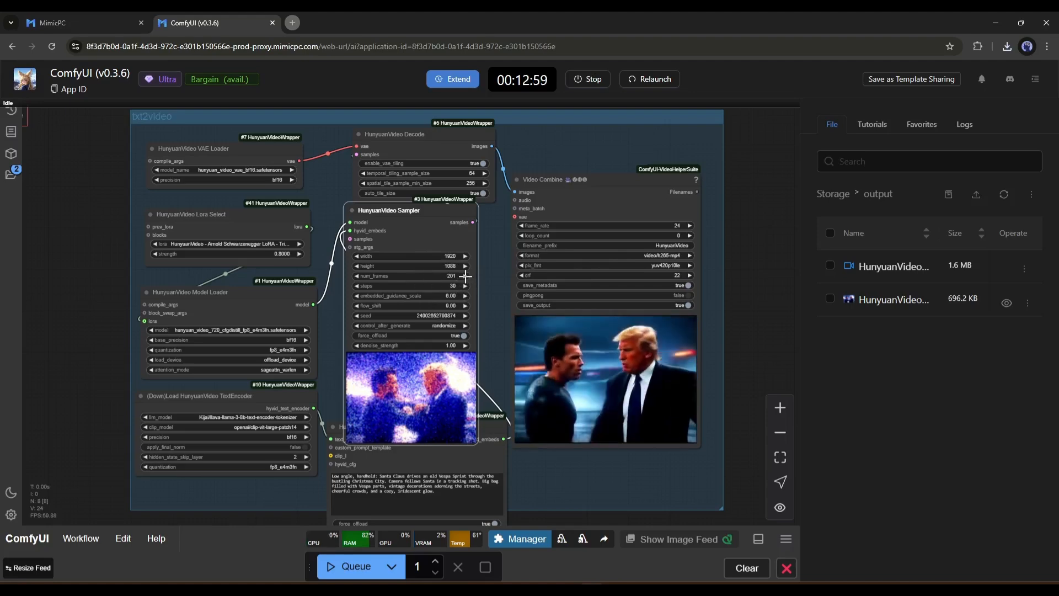
click(465, 276)
click(465, 276)
click(465, 276)
drag(412, 209, 413, 224)
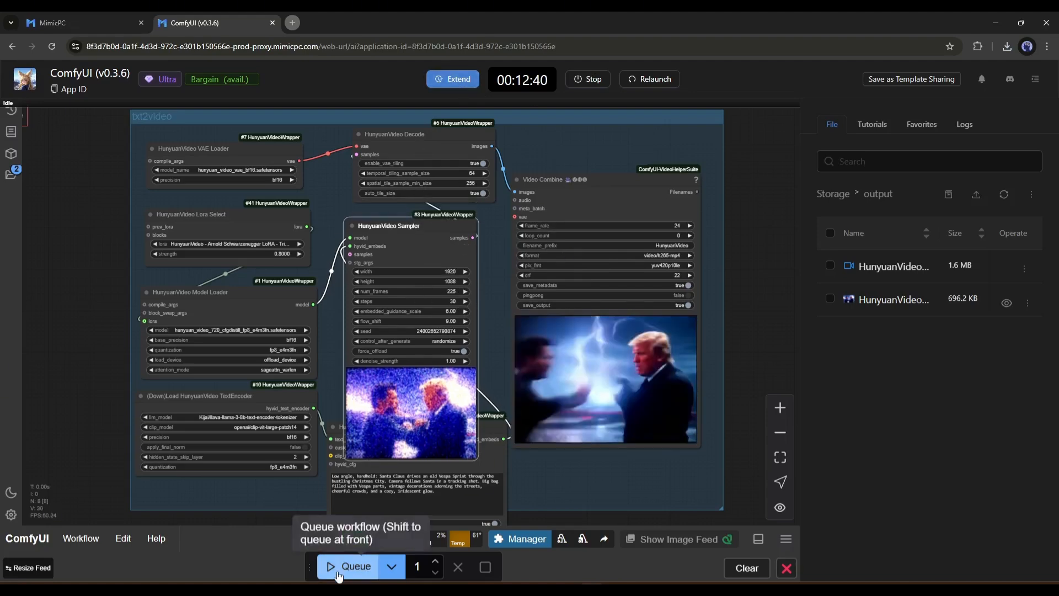
Queue the workflow with the Santa Claus prompt and view the generated video up close
click(338, 570)
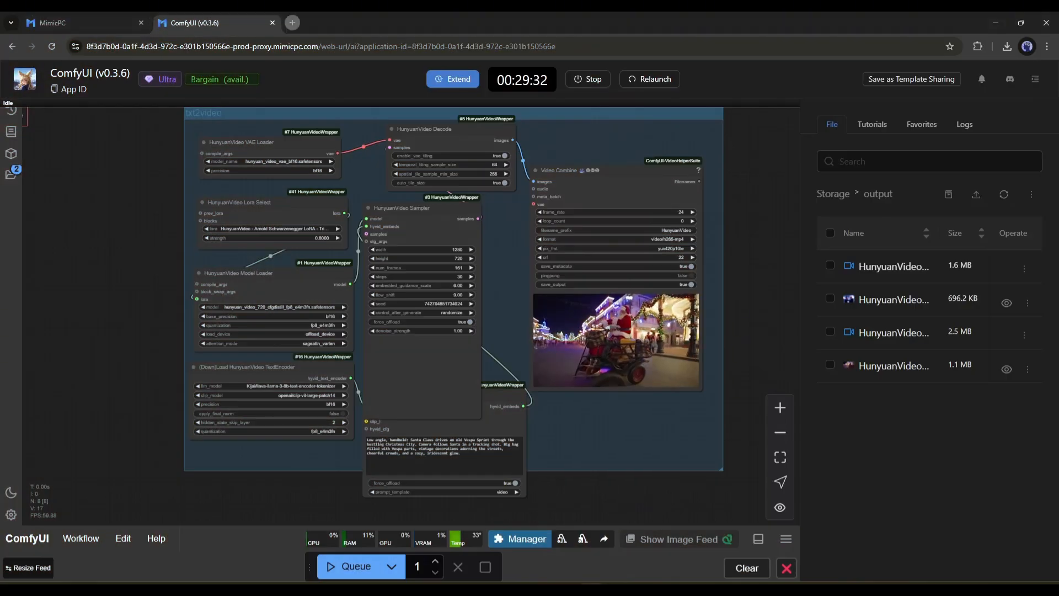
scroll(606, 343, up, 10)
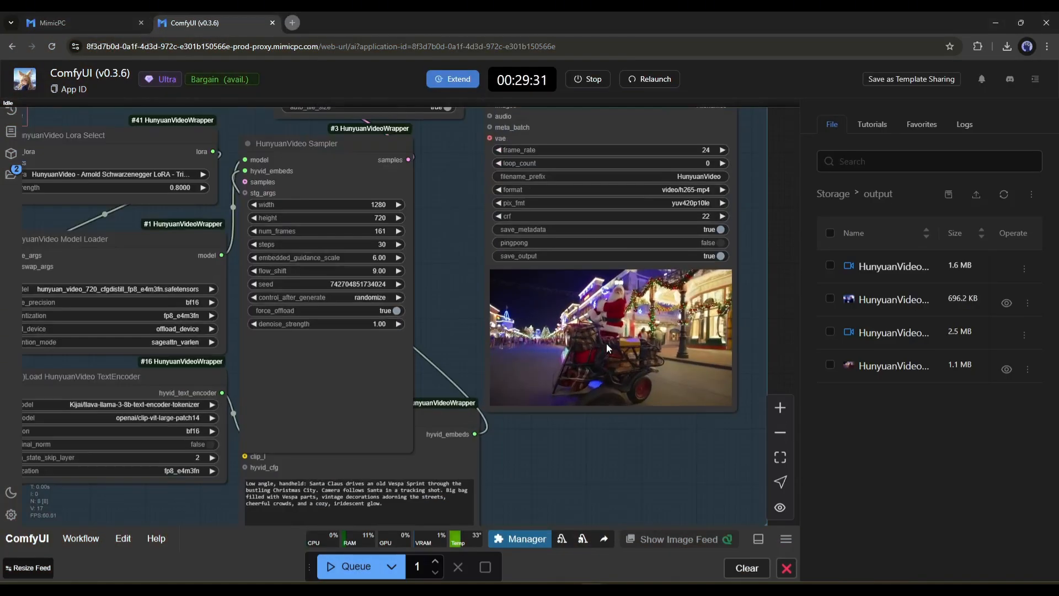
Add an Image Only Checkpoint Loader (img2vid) node and move it over the HunyuanVideo Lora Select and Model Loader nodes
scroll(628, 278, down, 3)
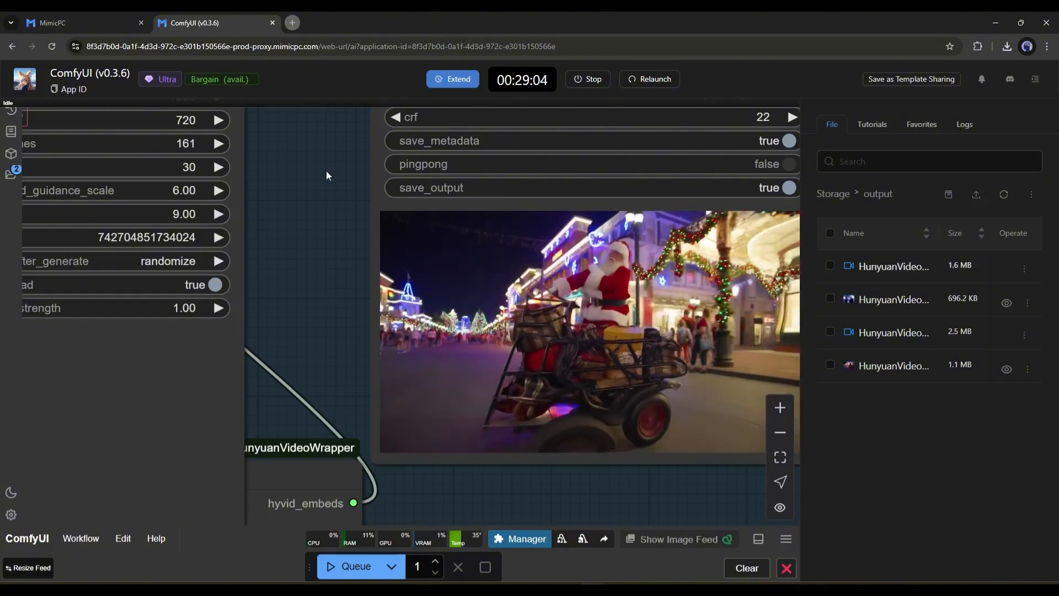
scroll(260, 281, down, 10)
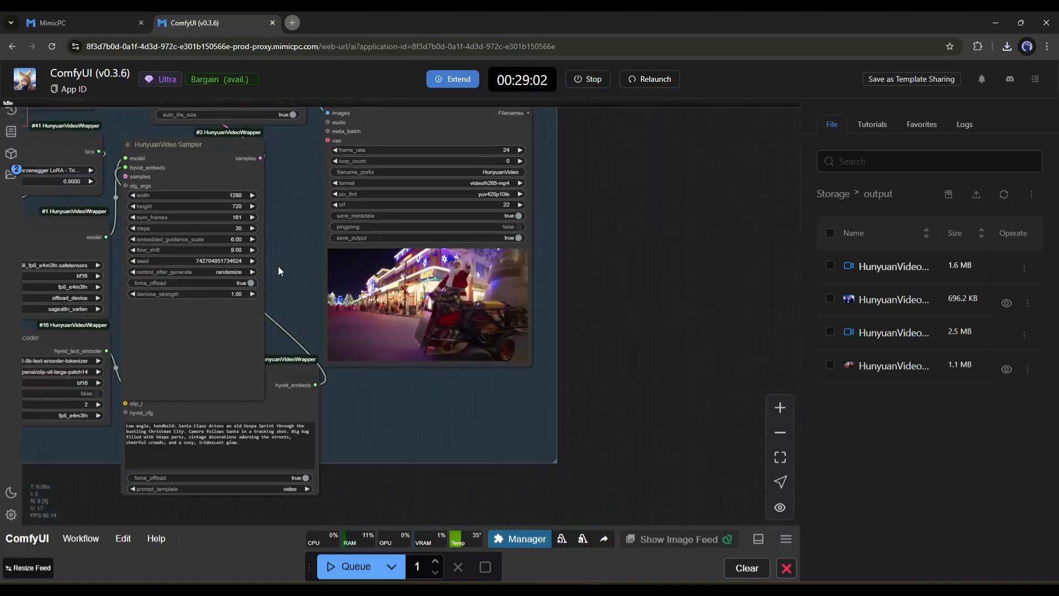
drag(278, 266, 521, 326)
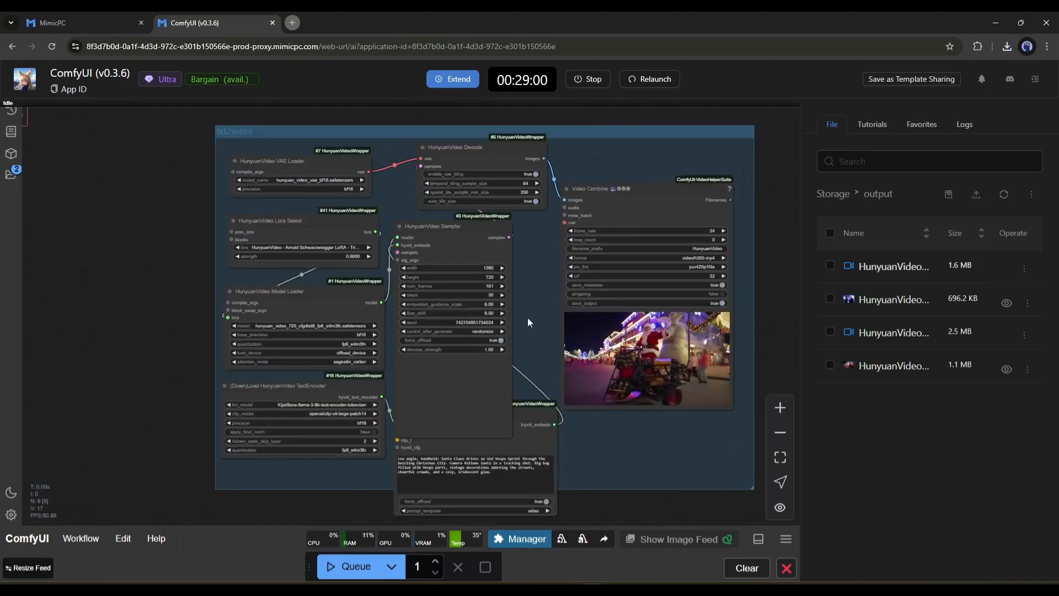
scroll(527, 323, down, 1)
right_click(535, 279)
click(553, 282)
click(717, 155)
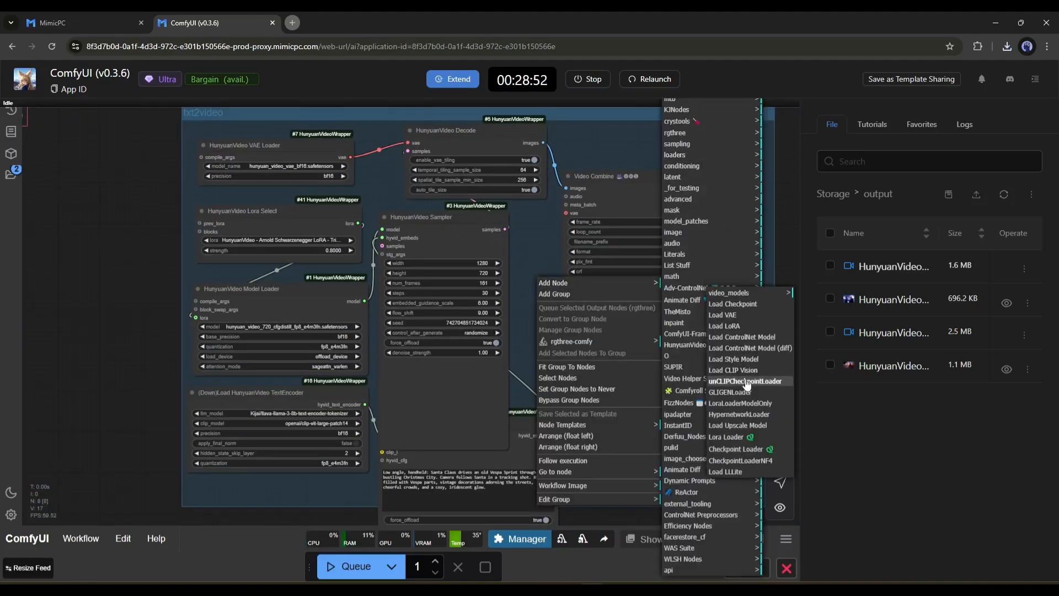
click(704, 288)
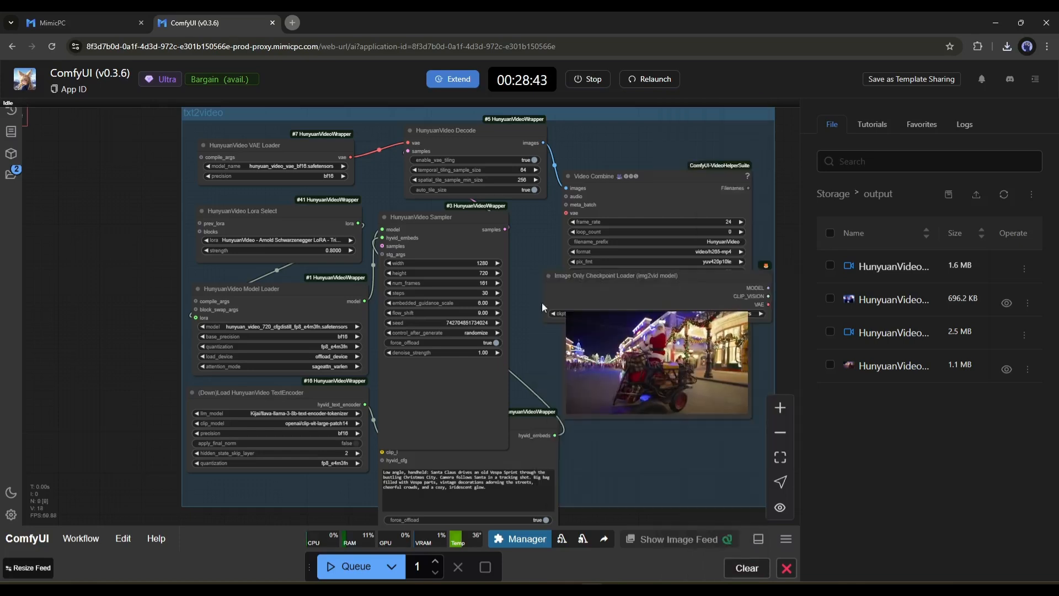
drag(679, 329, 228, 315)
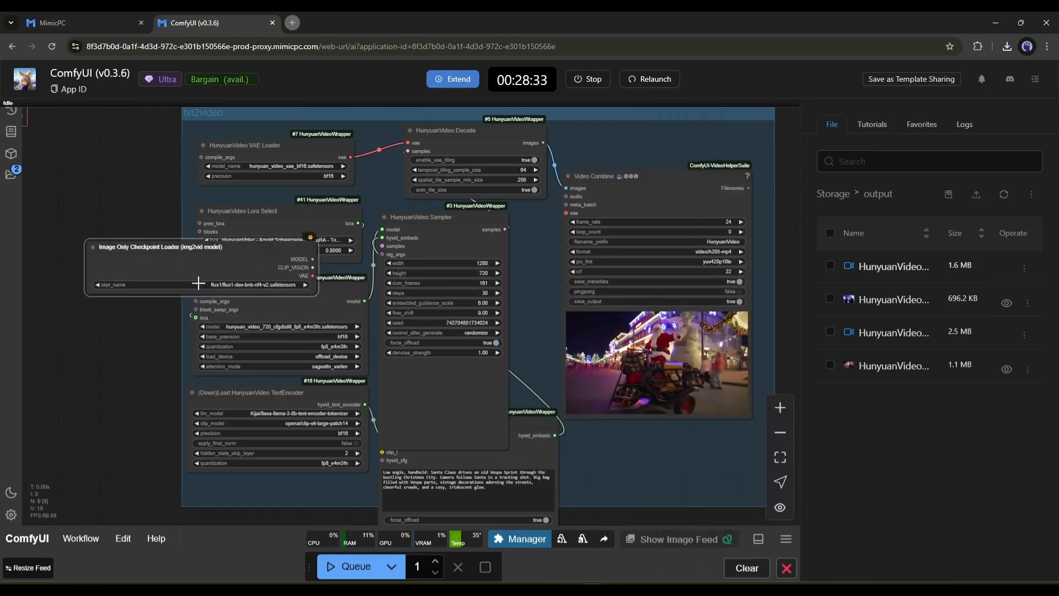
drag(188, 276, 245, 285)
Stop the running ComfyUI machine and filter MimicPC's Discover workflows to Generate Videos
click(591, 80)
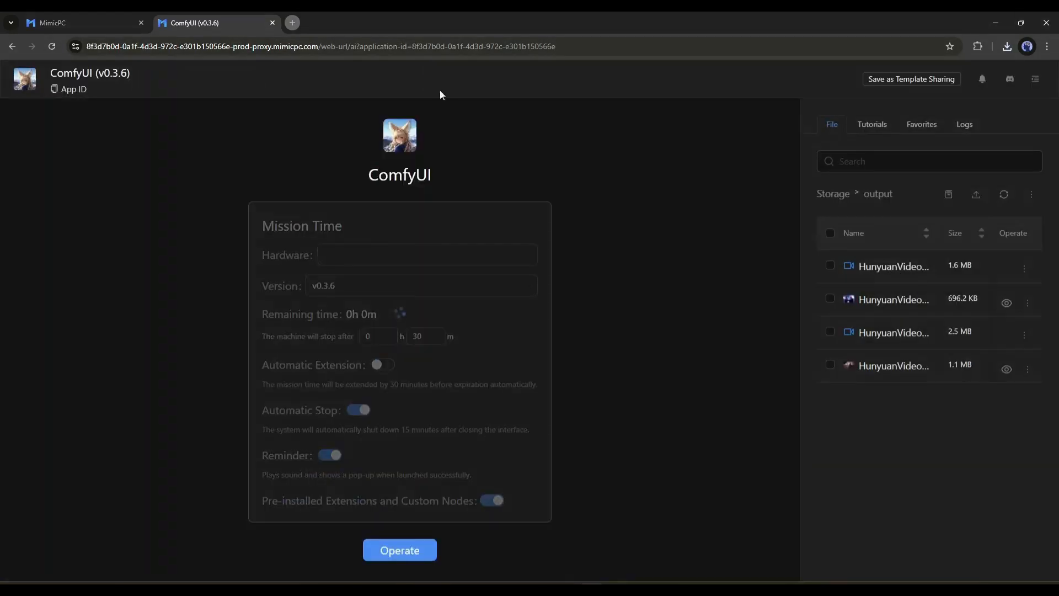
click(61, 207)
click(960, 166)
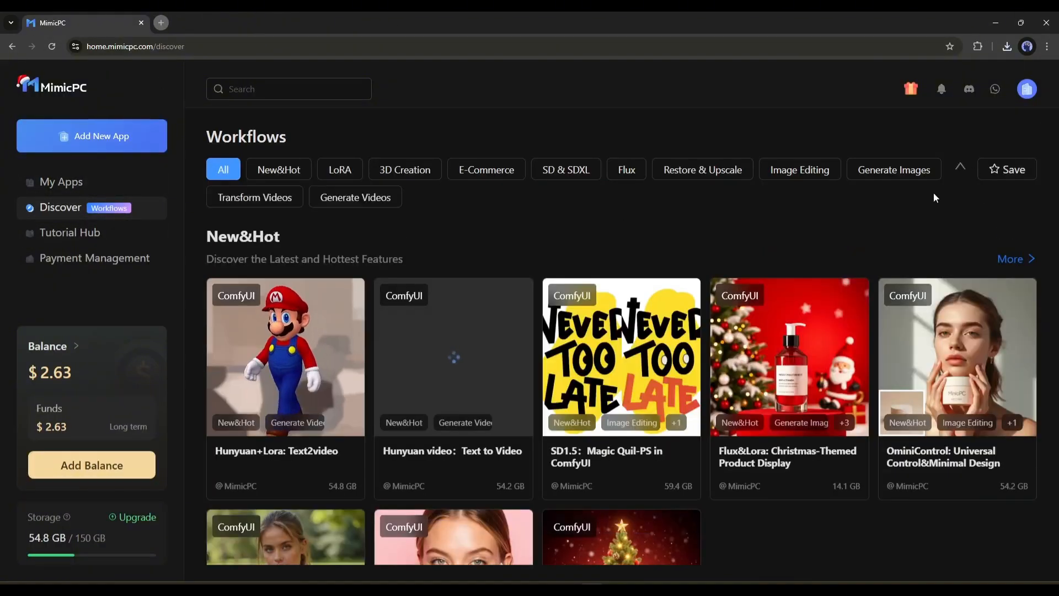
click(355, 197)
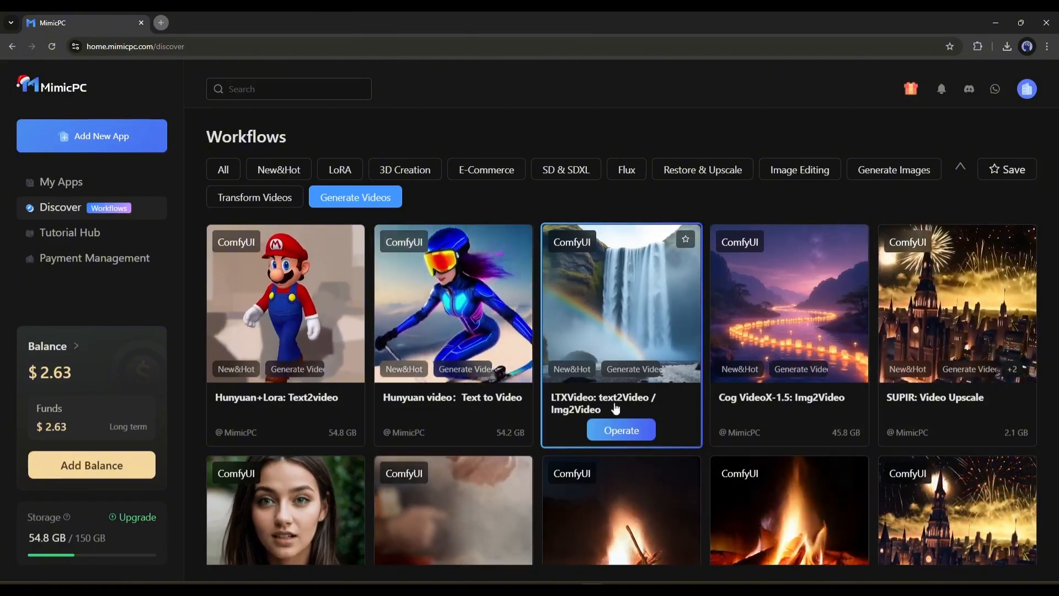
Choose to operate the LTXVideo: text2Video / Img2Video workflow
click(624, 433)
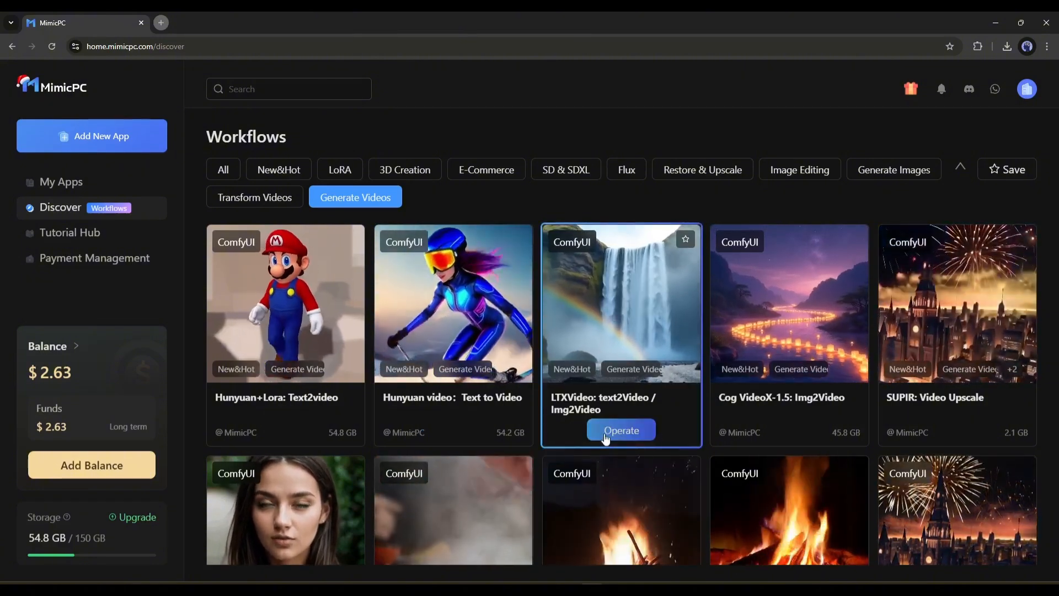
scroll(807, 418, down, 1)
scroll(807, 418, up, 1)
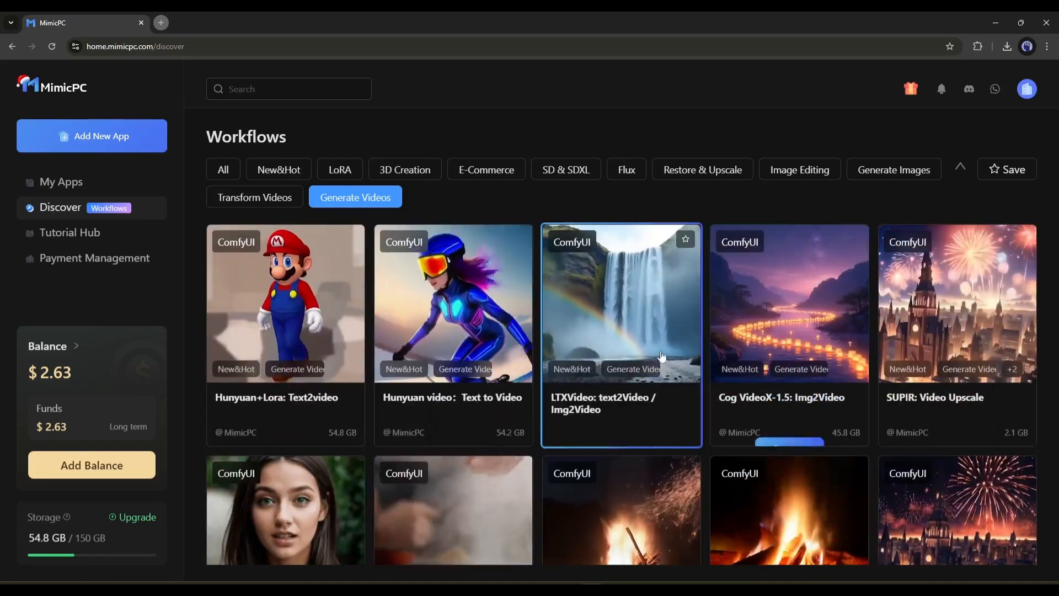
click(621, 429)
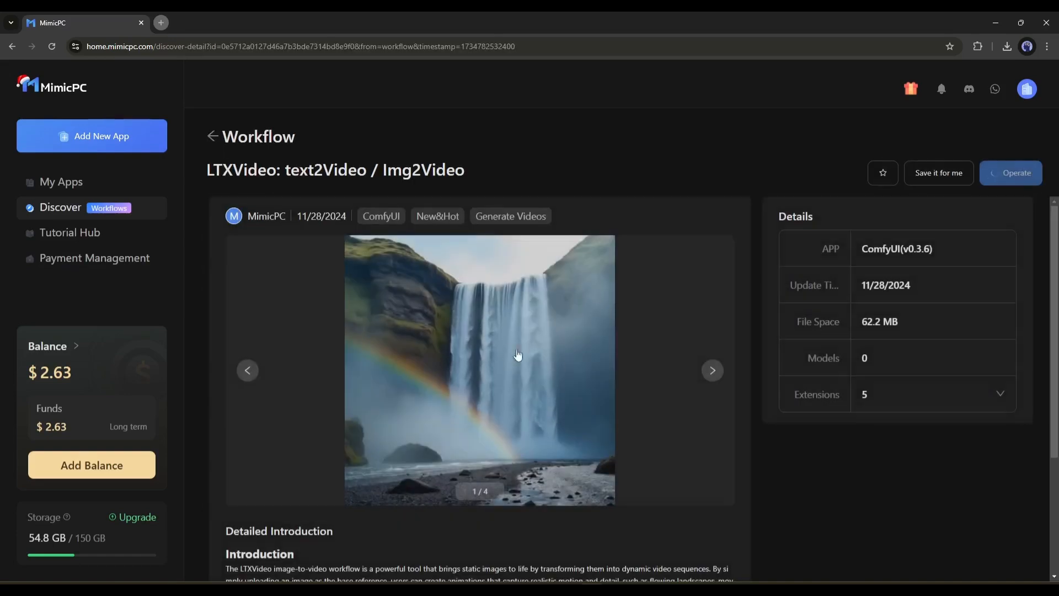
Select the Ultra hardware for the LTXVideo workflow, then create and start its ComfyUI machine
scroll(517, 331, down, 2)
scroll(830, 377, down, 4)
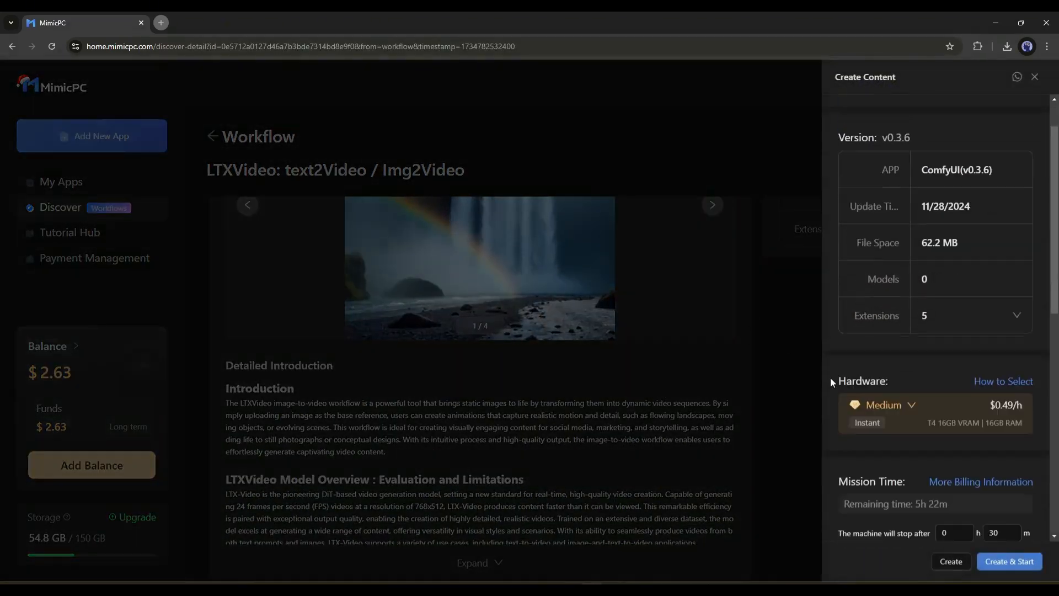
click(882, 239)
click(951, 439)
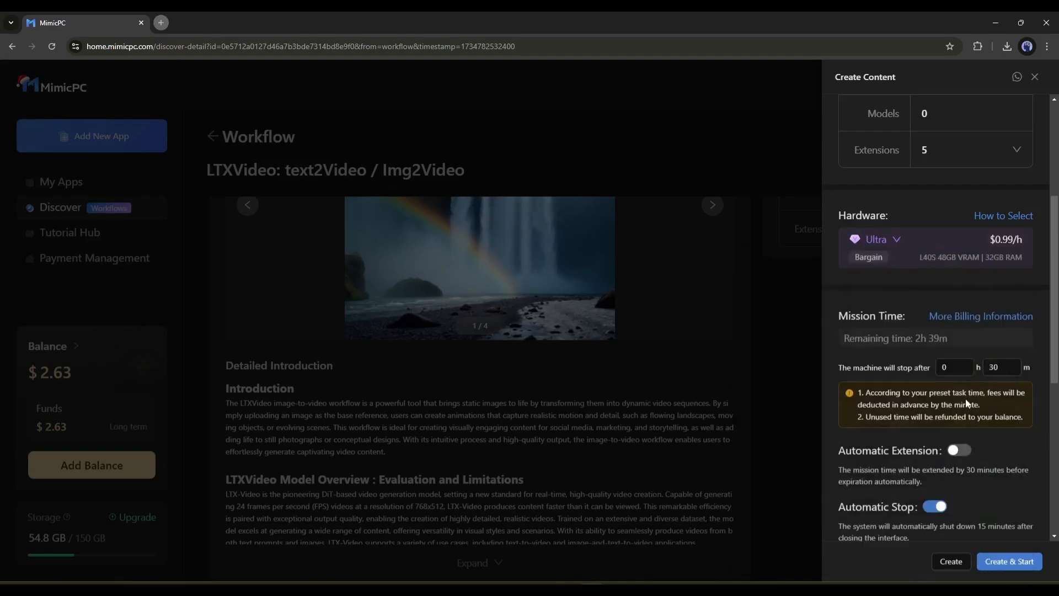
scroll(938, 469, down, 5)
click(1009, 560)
click(643, 286)
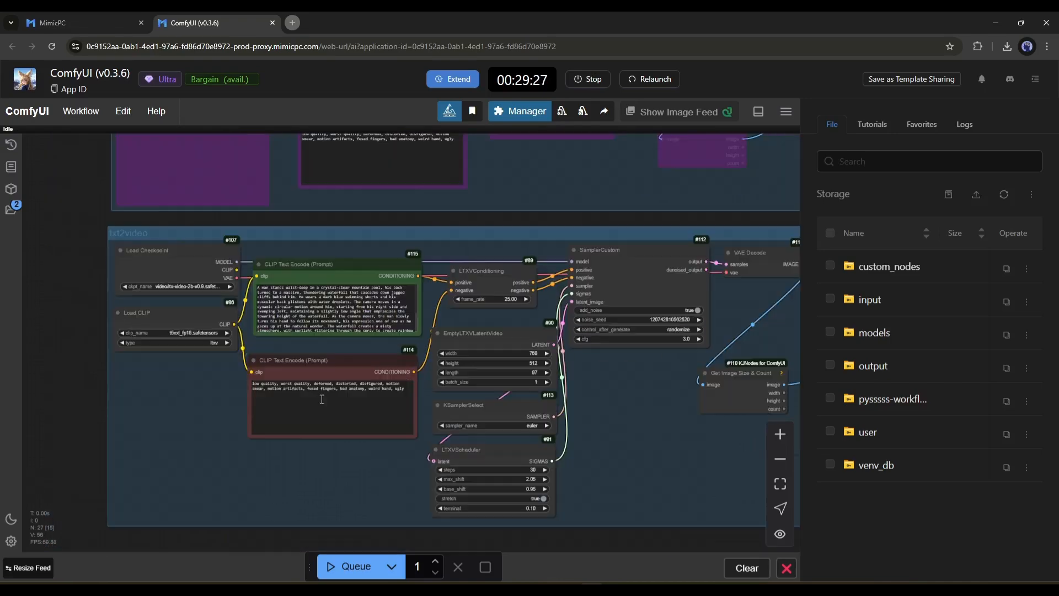
Set the img2video group's nodes to Always and the txt2video group's nodes to Never
click(362, 307)
scroll(544, 442, down, 5)
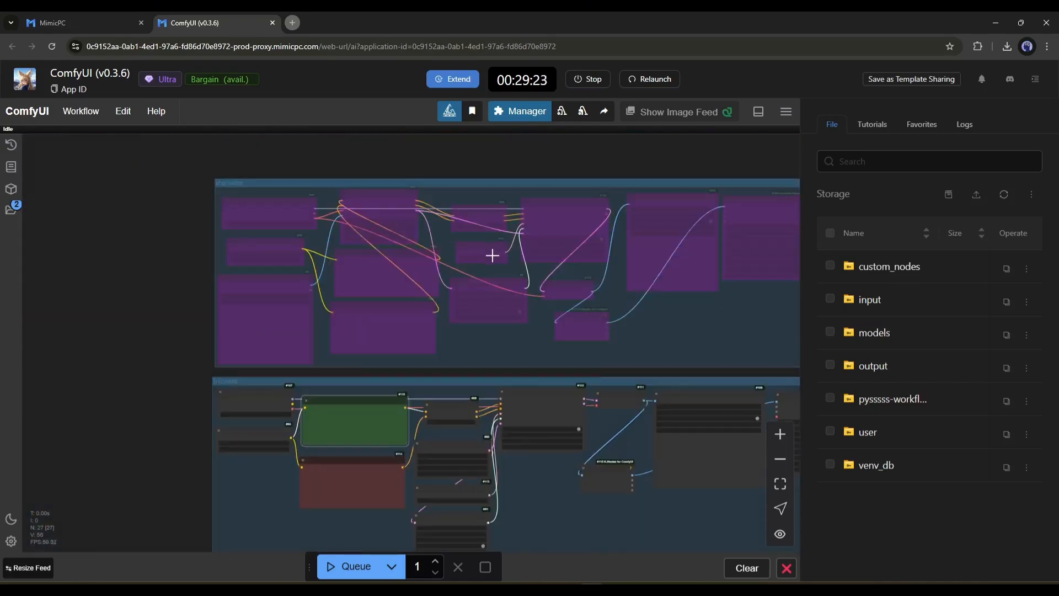
click(472, 328)
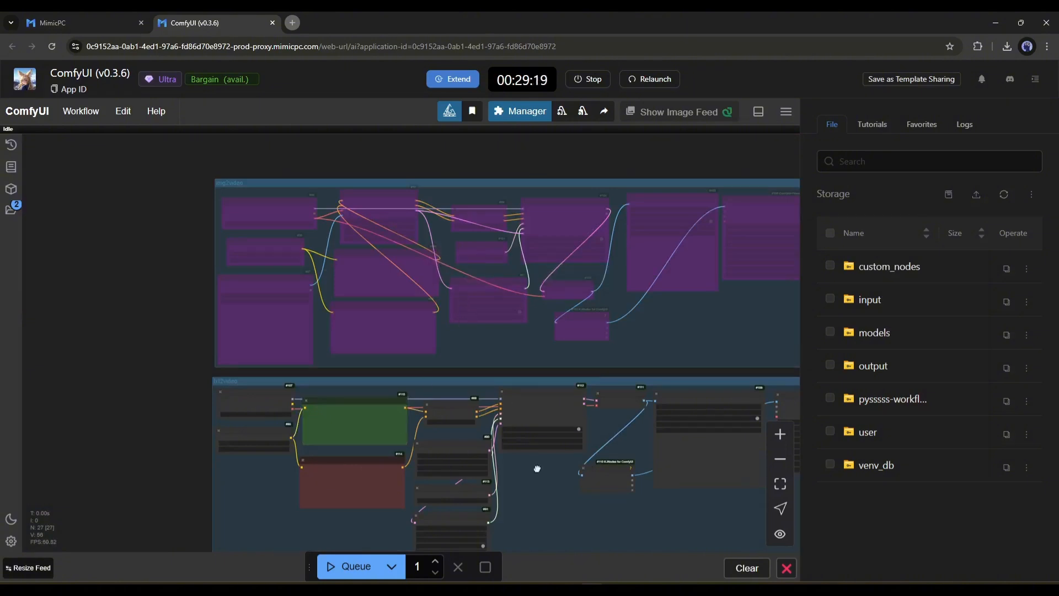
scroll(509, 458, up, 2)
scroll(459, 383, down, 3)
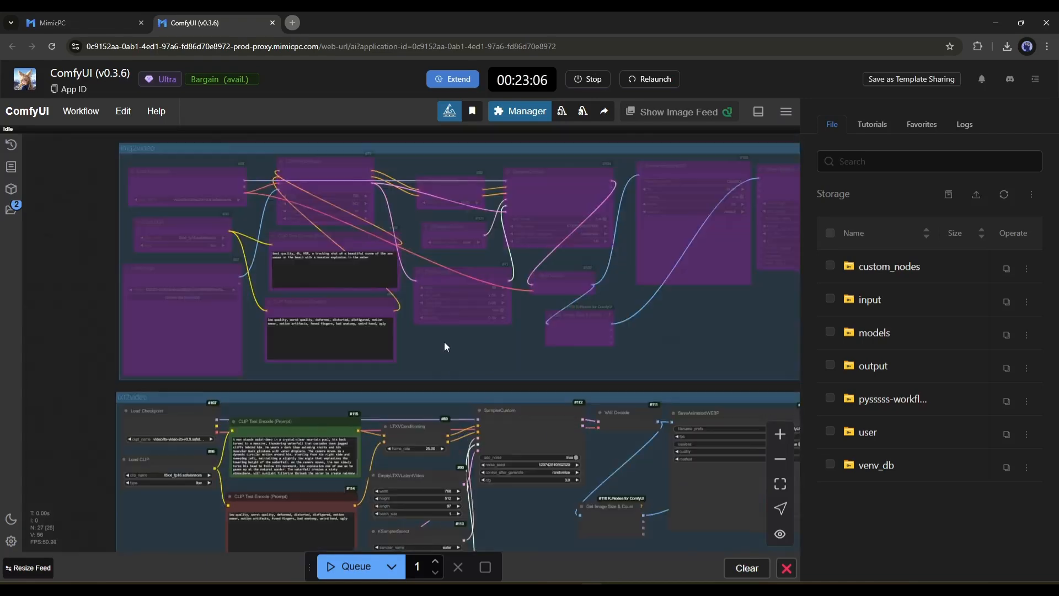
right_click(445, 343)
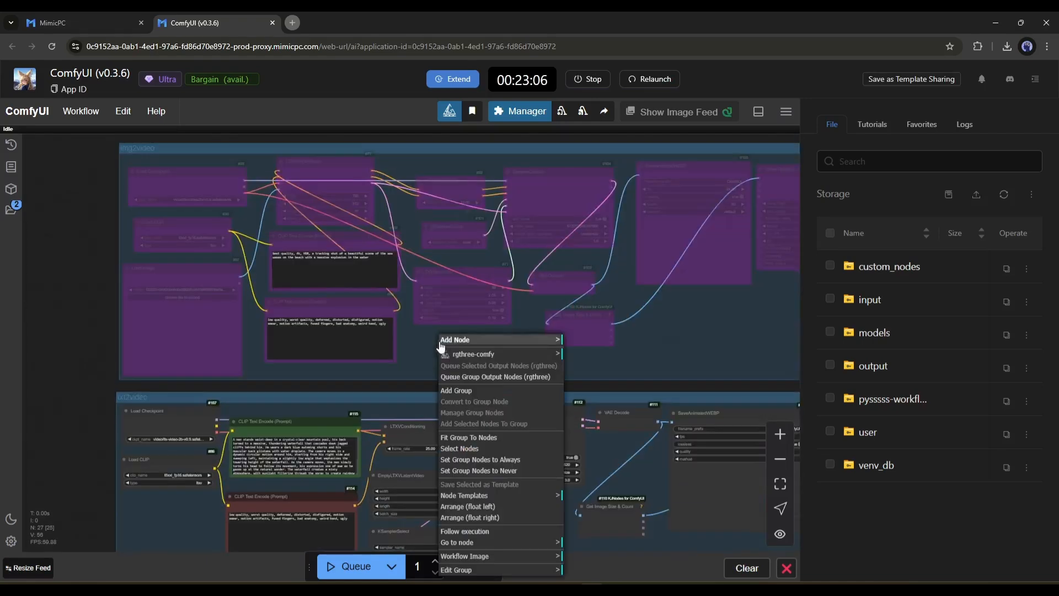
click(511, 461)
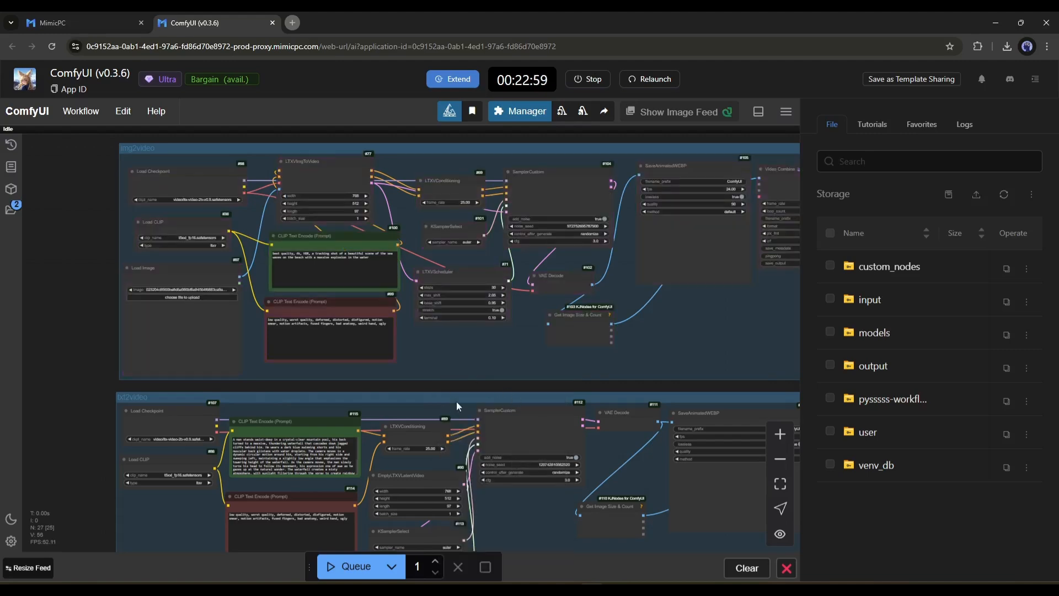
right_click(456, 406)
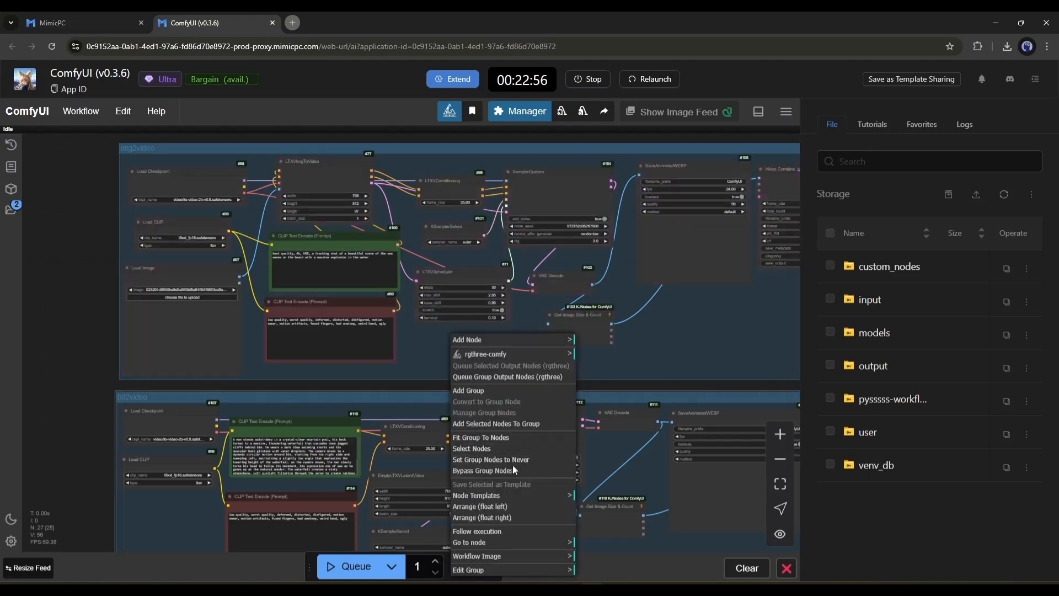
click(484, 460)
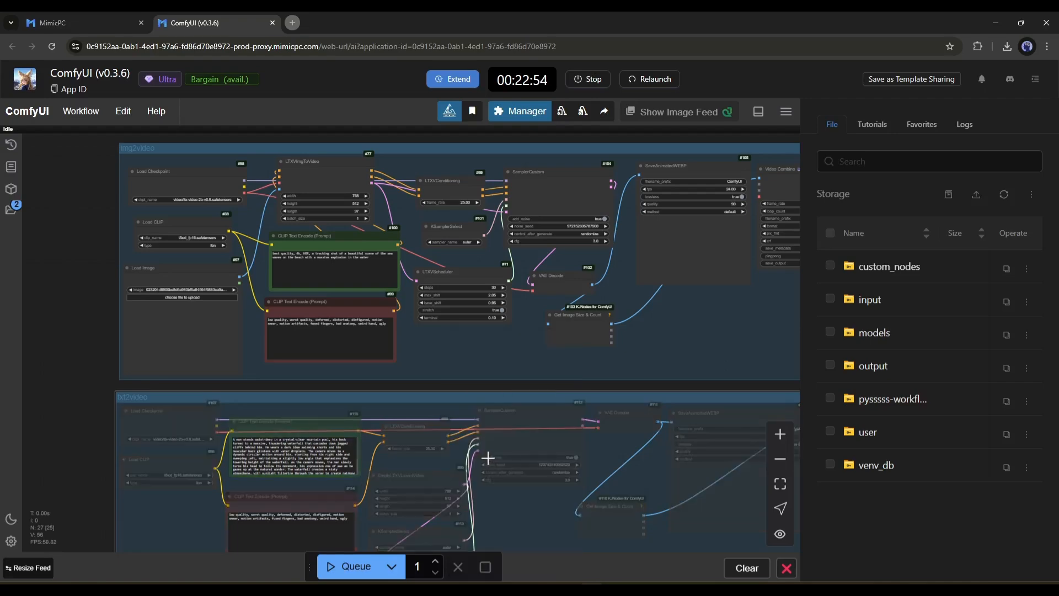
Load Layer 4.jpg into the Load Image node of the img2video group
scroll(461, 390, up, 5)
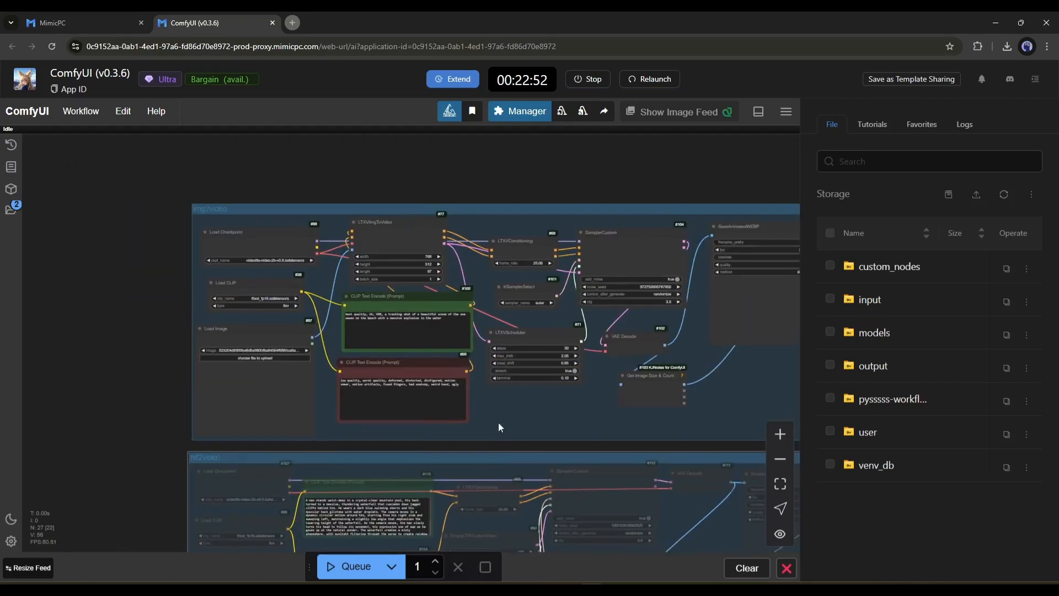
scroll(284, 371, up, 3)
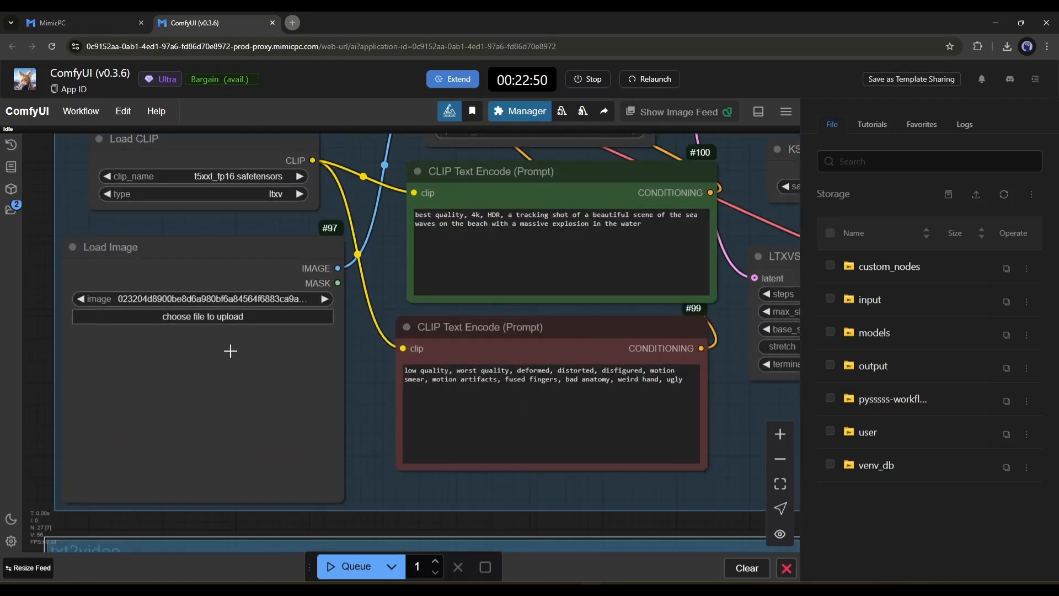
drag(230, 350, 258, 365)
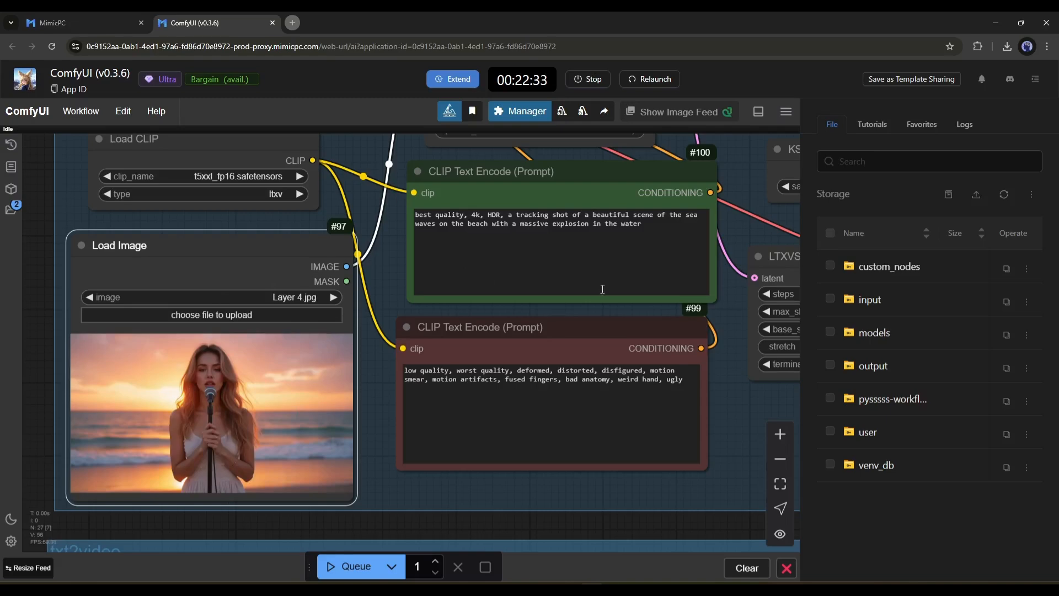
Rewrite the img2video positive prompt as a beautiful singer passionately singing on a serene sunset beach, with a massive explosion in the water behind her
click(533, 268)
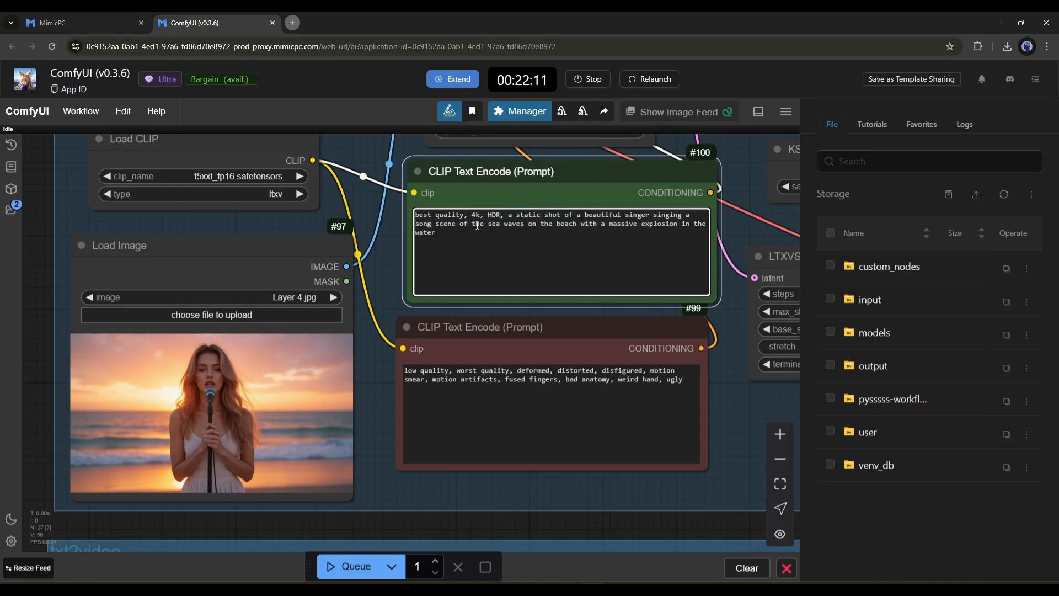
click(460, 379)
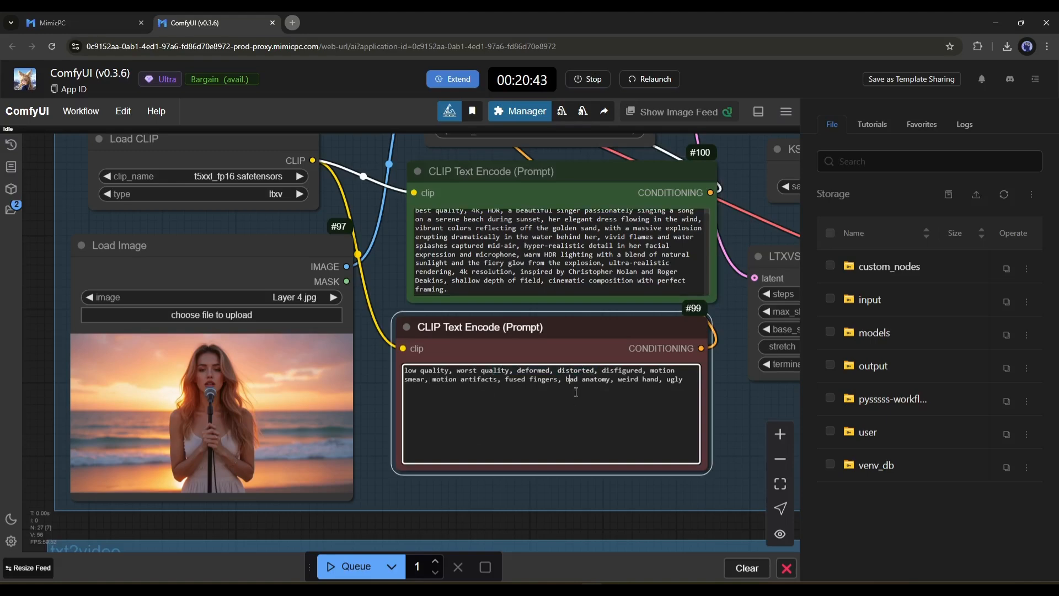
Set the LTXVImgToVideo node's length to 161
scroll(730, 392, down, 4)
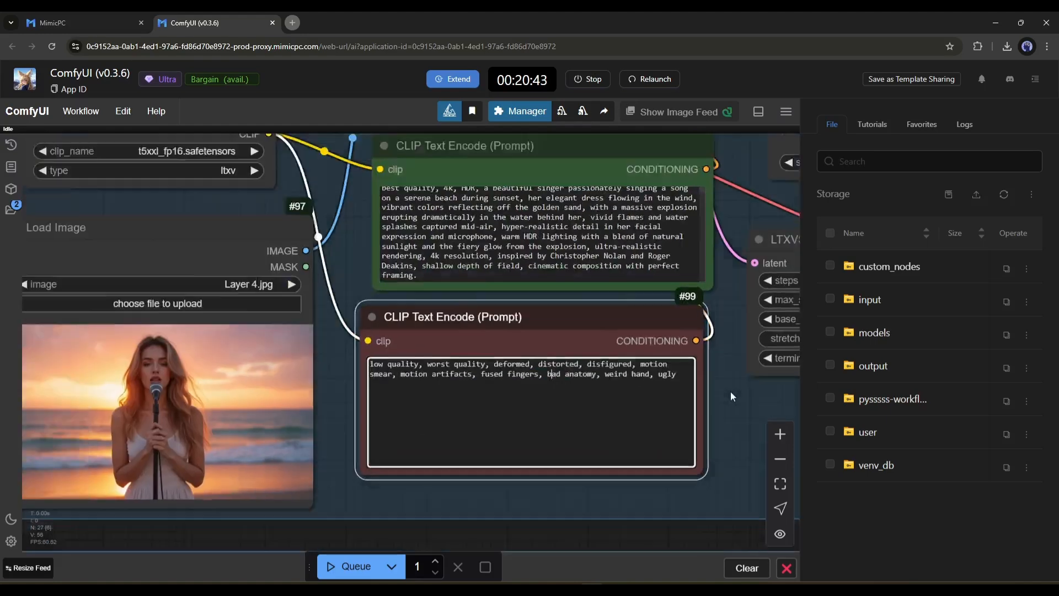
drag(733, 428, 370, 435)
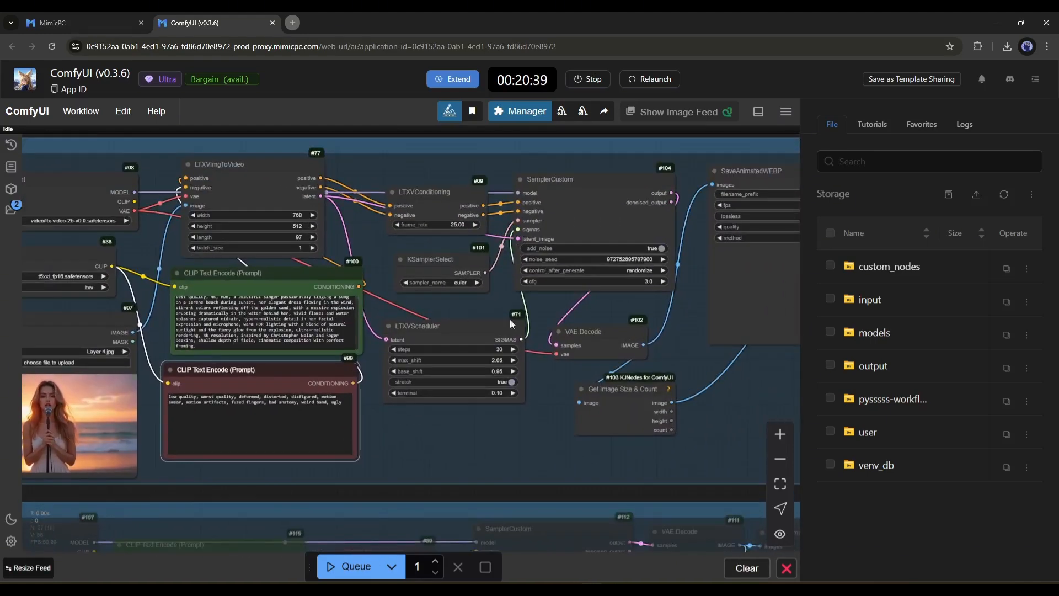
scroll(501, 330, up, 2)
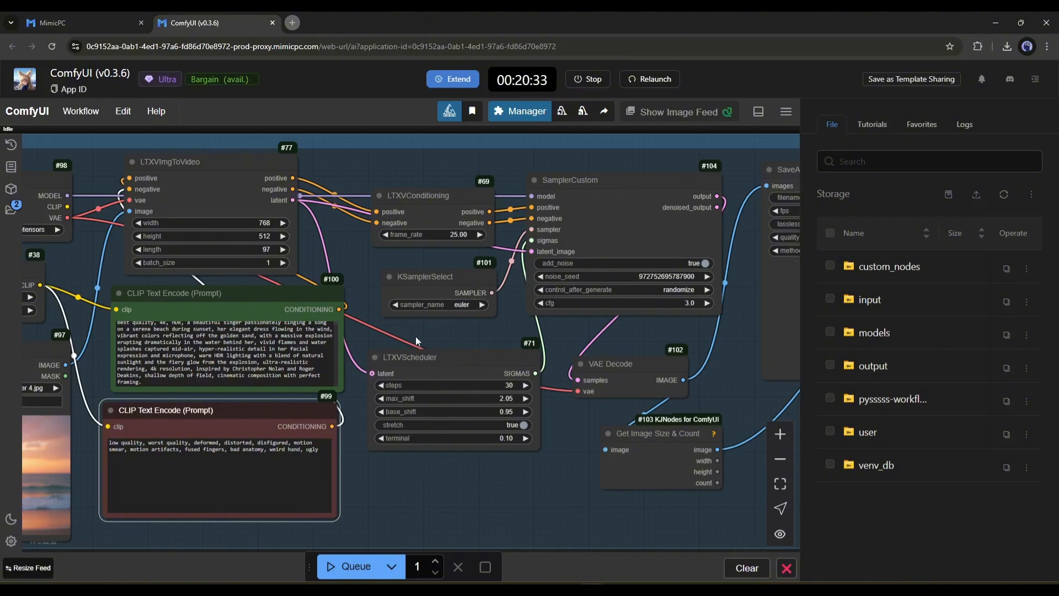
drag(416, 336, 474, 365)
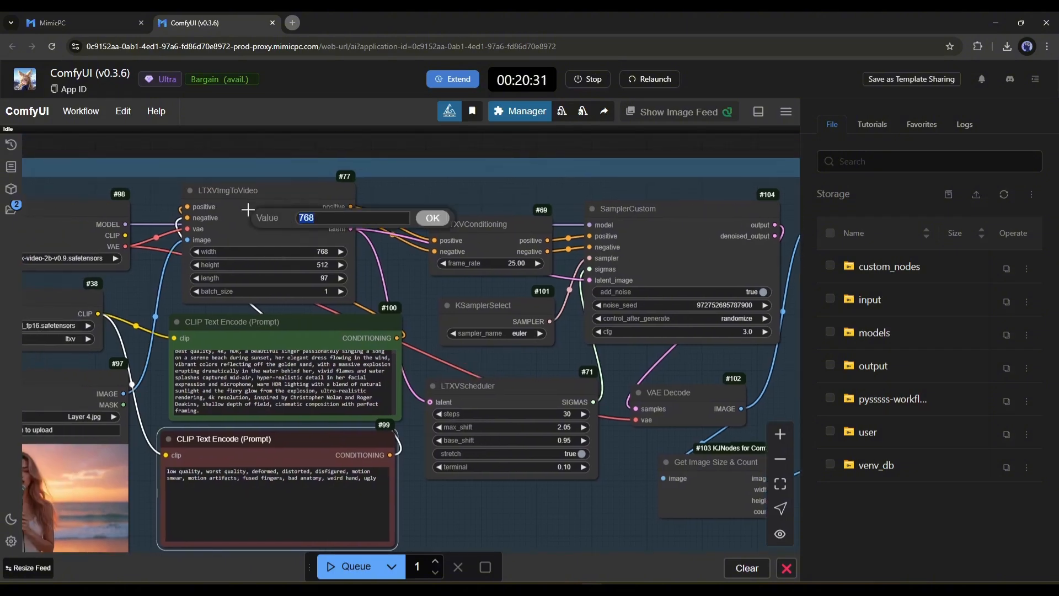
click(289, 269)
click(280, 278)
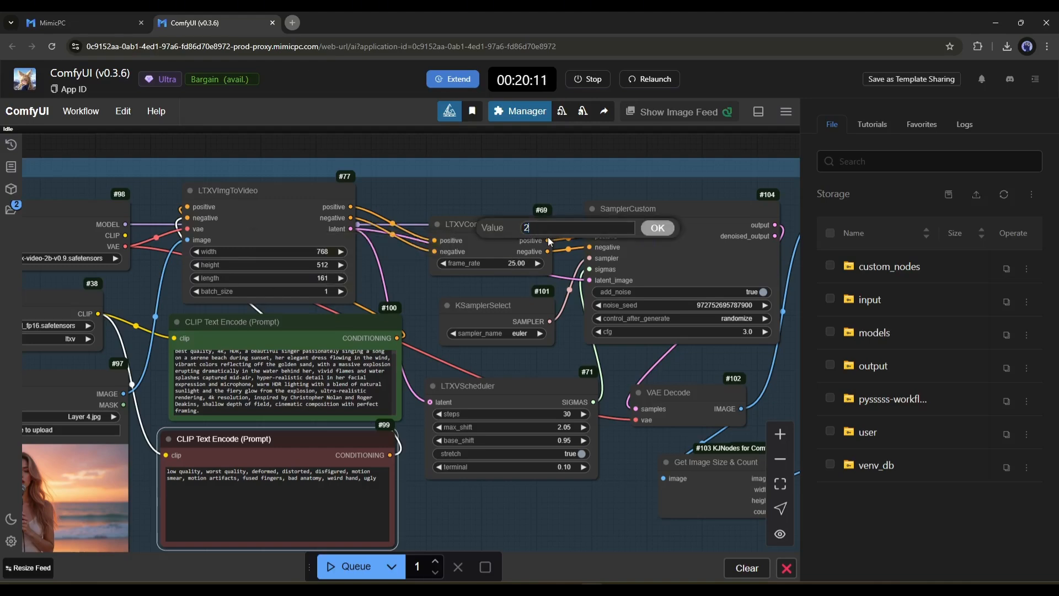
Change the LTXVConditioning frame rate, queue the img2video workflow and view the generated singer videos
drag(774, 383, 491, 380)
mouse_move(645, 424)
mouse_down()
mouse_move(604, 437)
mouse_move(616, 440)
mouse_move(455, 438)
mouse_move(438, 398)
mouse_move(651, 385)
mouse_up()
scroll(497, 438, down, 5)
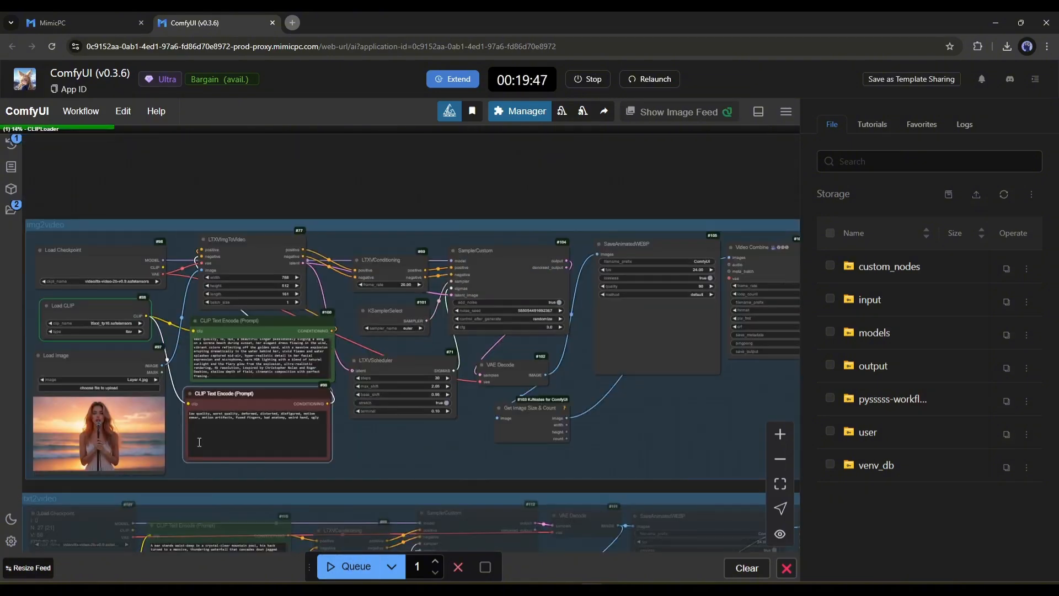
drag(395, 184, 411, 135)
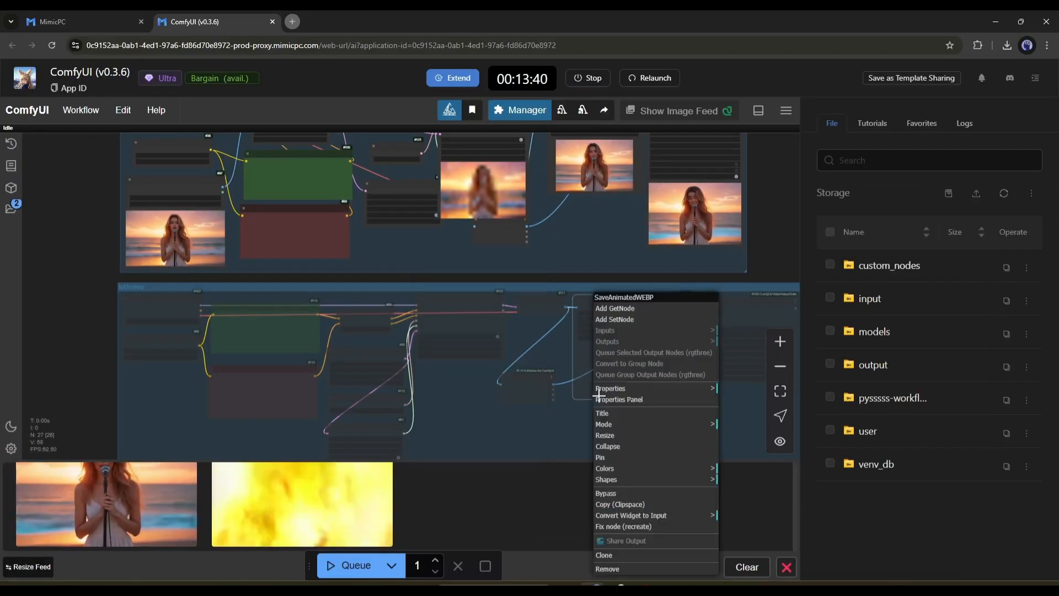
scroll(106, 322, down, 2)
scroll(106, 322, down, 3)
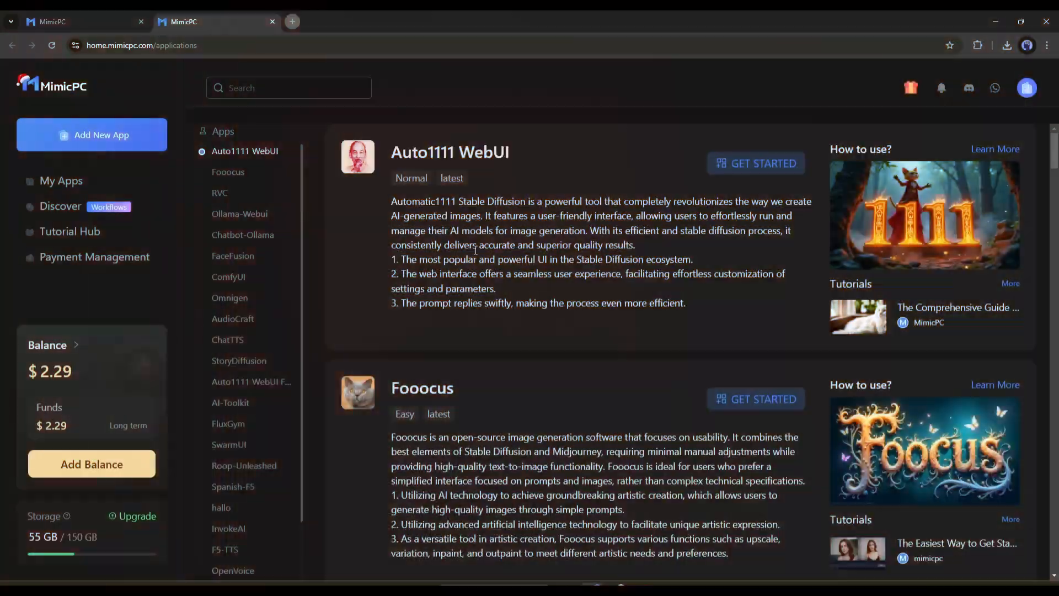
Browse the catalog of available AI apps and look at FaceFusion's launch settings without creating it
scroll(342, 350, down, 20)
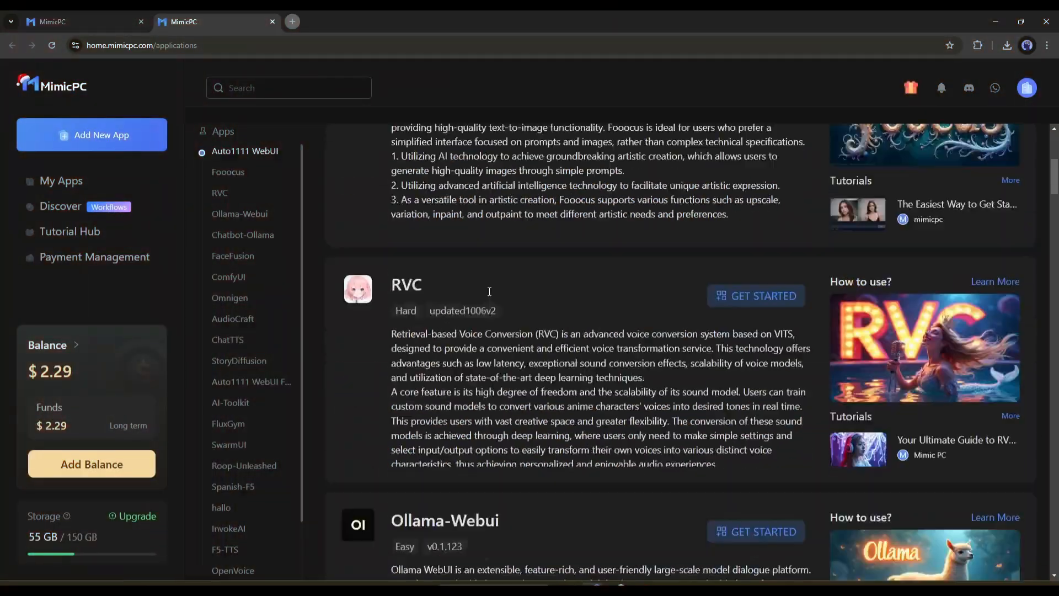
scroll(342, 354, up, 2)
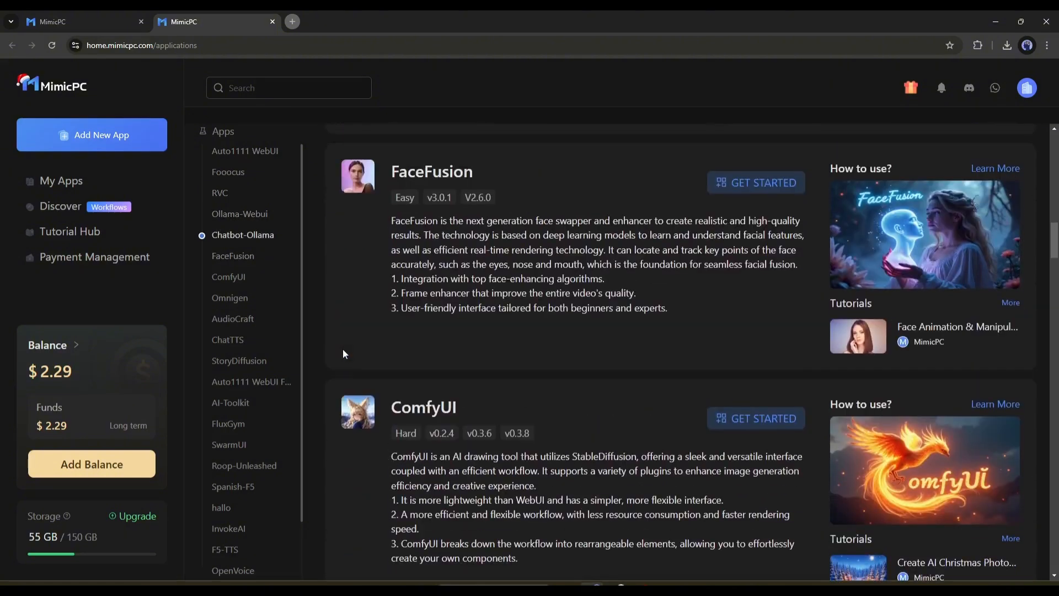
click(789, 184)
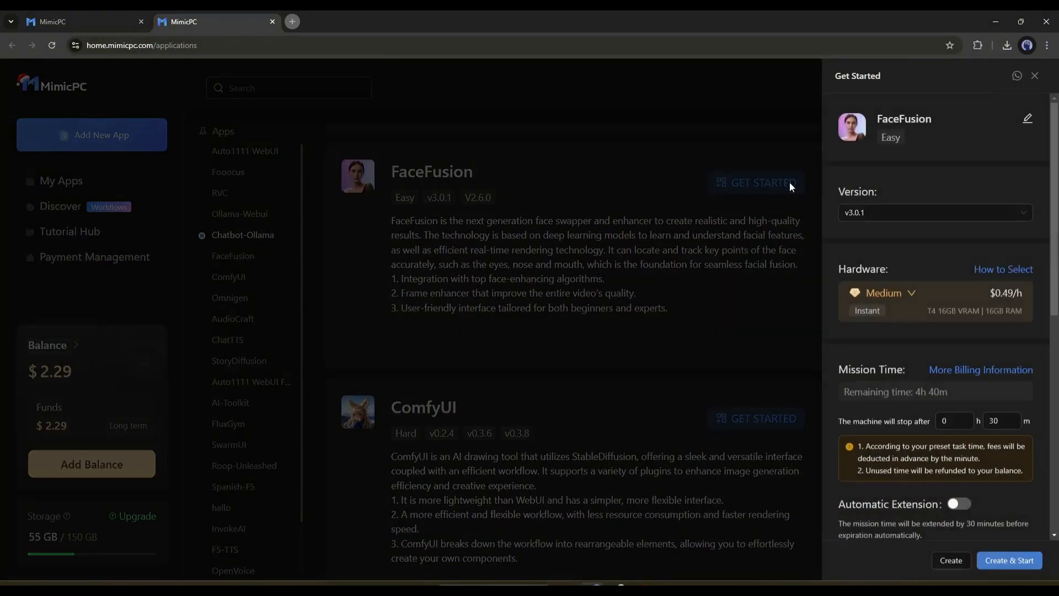
click(692, 302)
click(901, 265)
click(858, 238)
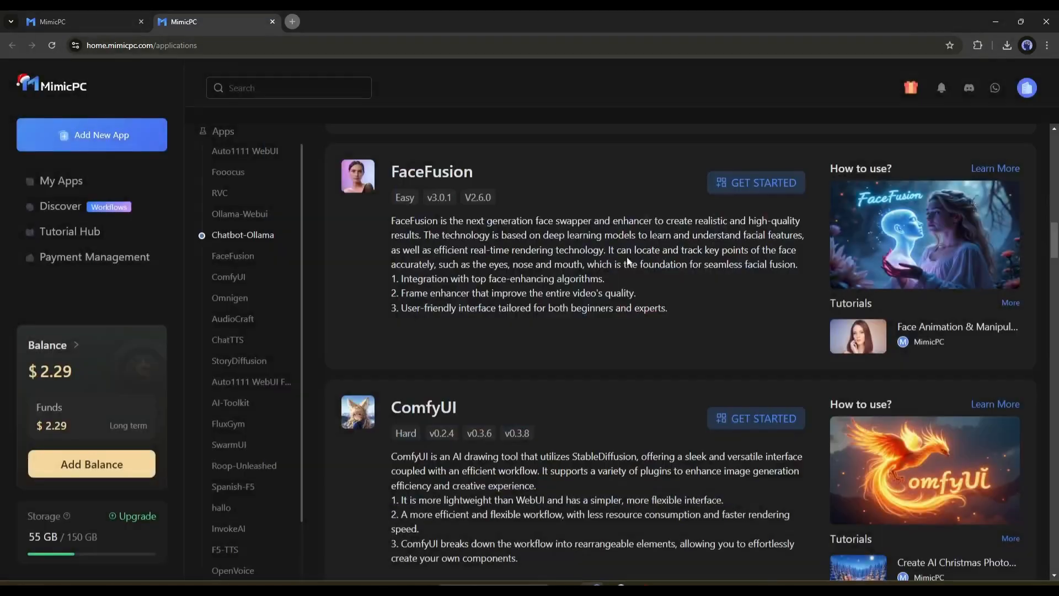
scroll(613, 263, down, 20)
scroll(600, 313, down, 9)
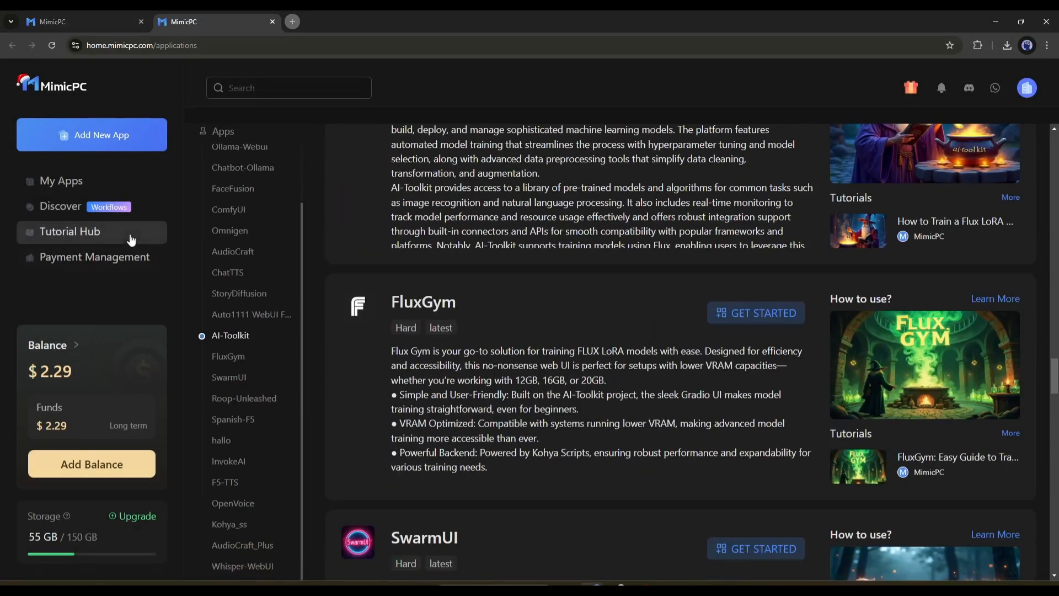
Browse the Discover workflows in the 3D Creation, Image Editing and Generate Images categories
click(84, 208)
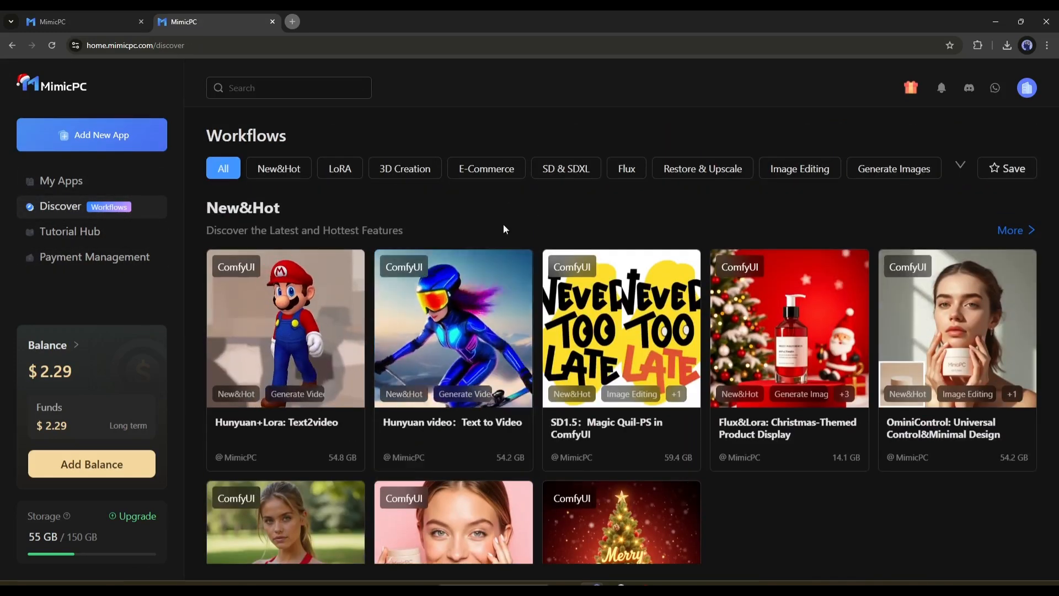
click(407, 171)
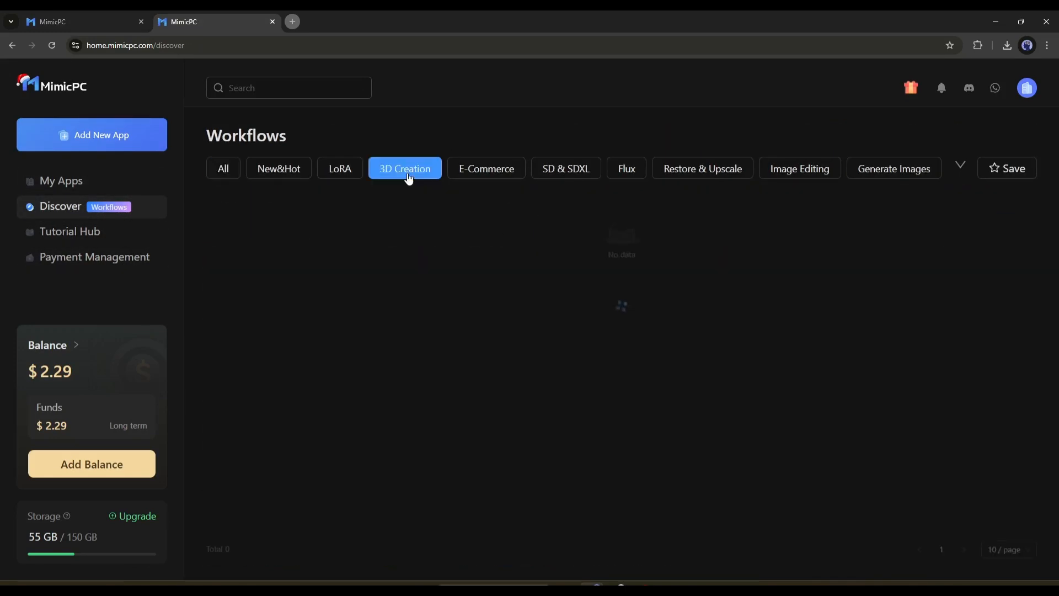
click(807, 170)
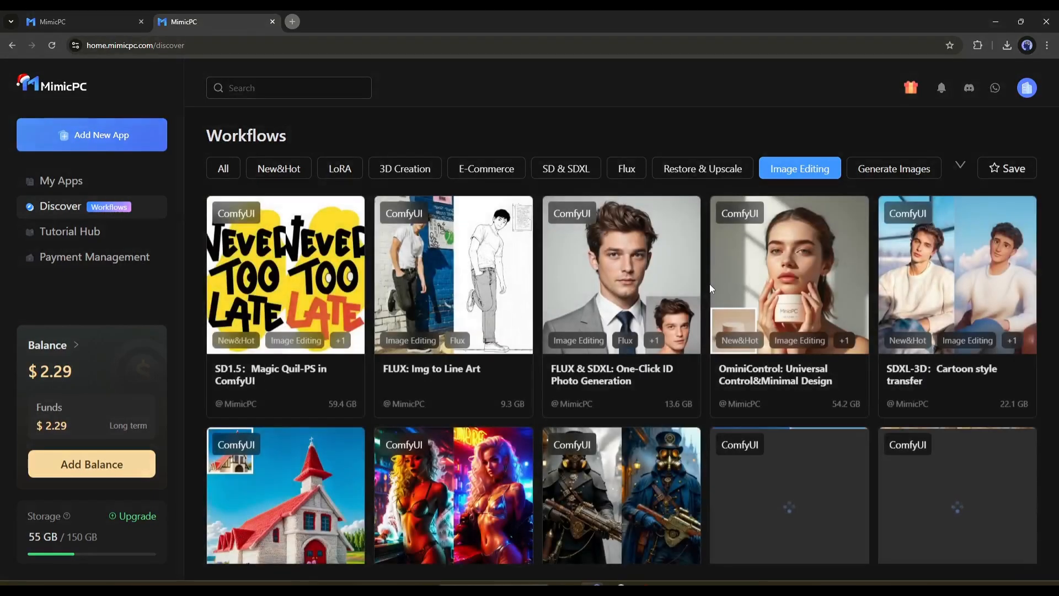
scroll(708, 283, down, 4)
click(894, 168)
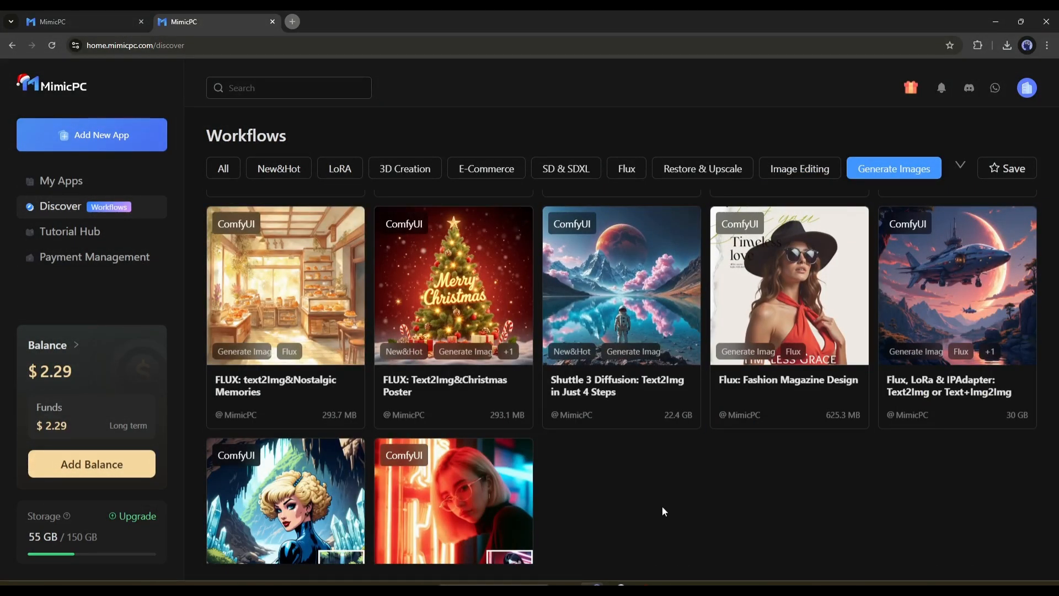
scroll(661, 507, down, 5)
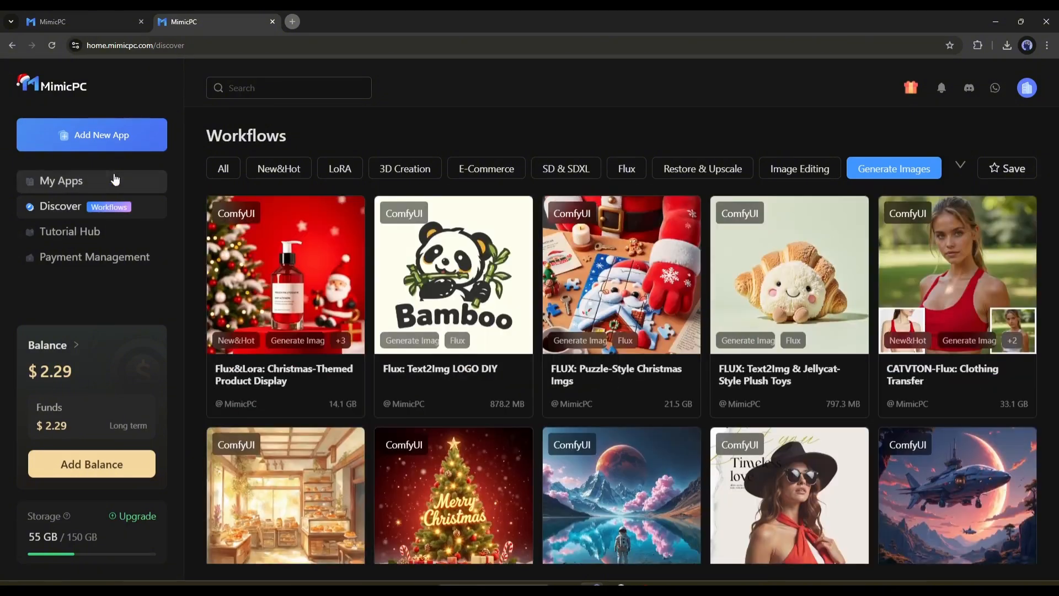
Look through the recommended apps on the My Apps dashboard and open FaceFusion's entry in the app catalog
click(112, 180)
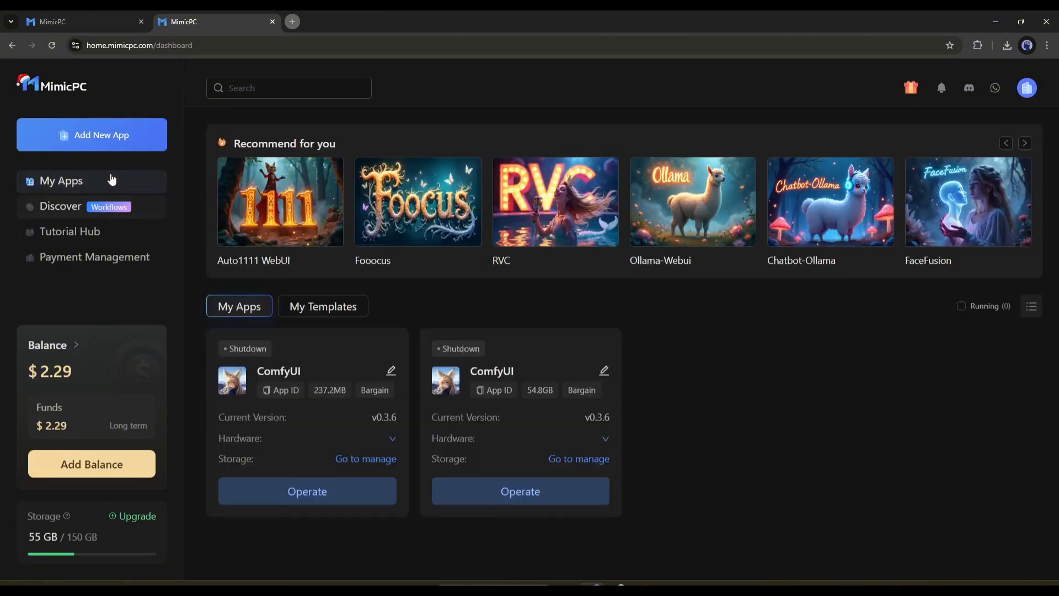
click(1024, 143)
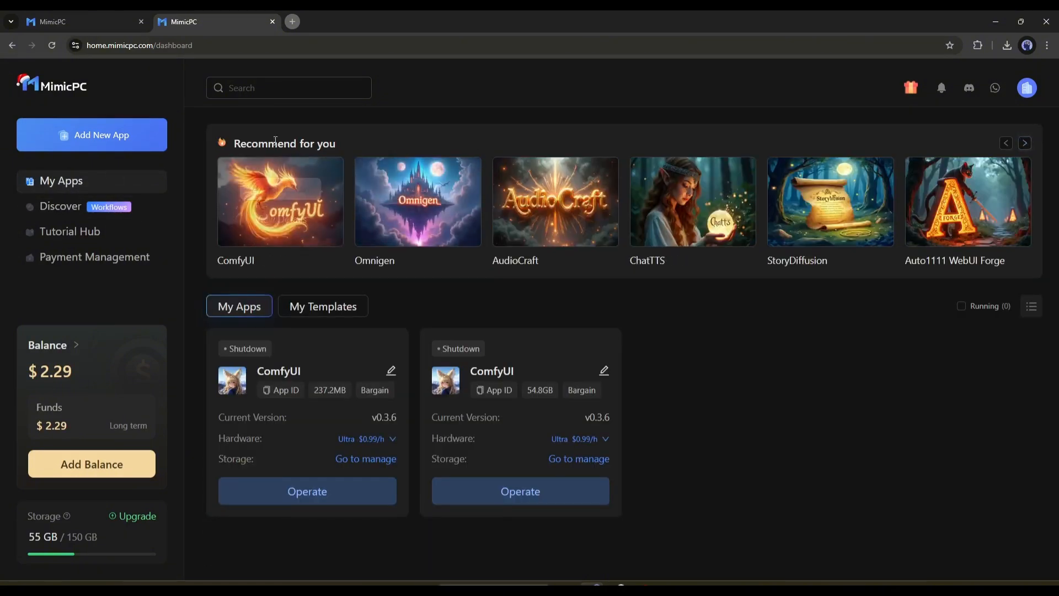
click(1007, 144)
click(959, 221)
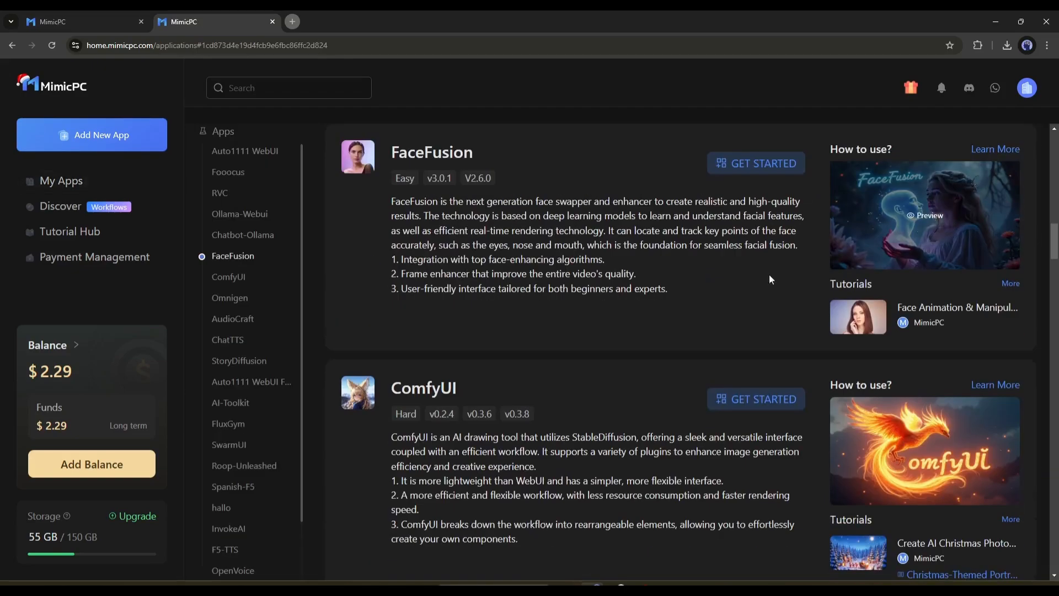
Open FaceFusion's launch settings and select Ultra hardware at the $0.99/h Bargain rate
click(748, 161)
click(911, 295)
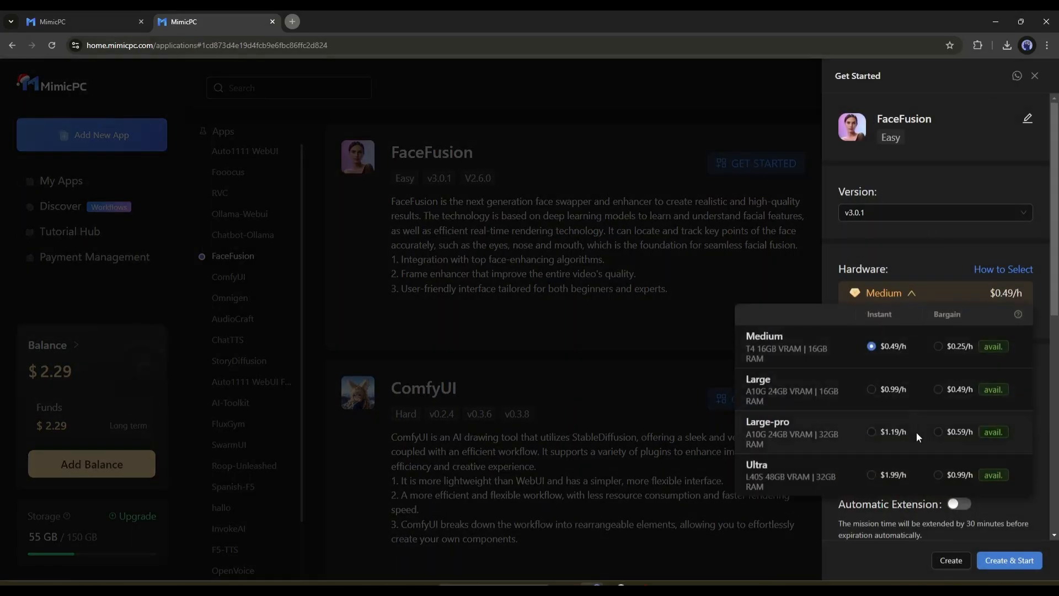
click(937, 474)
scroll(945, 471, down, 3)
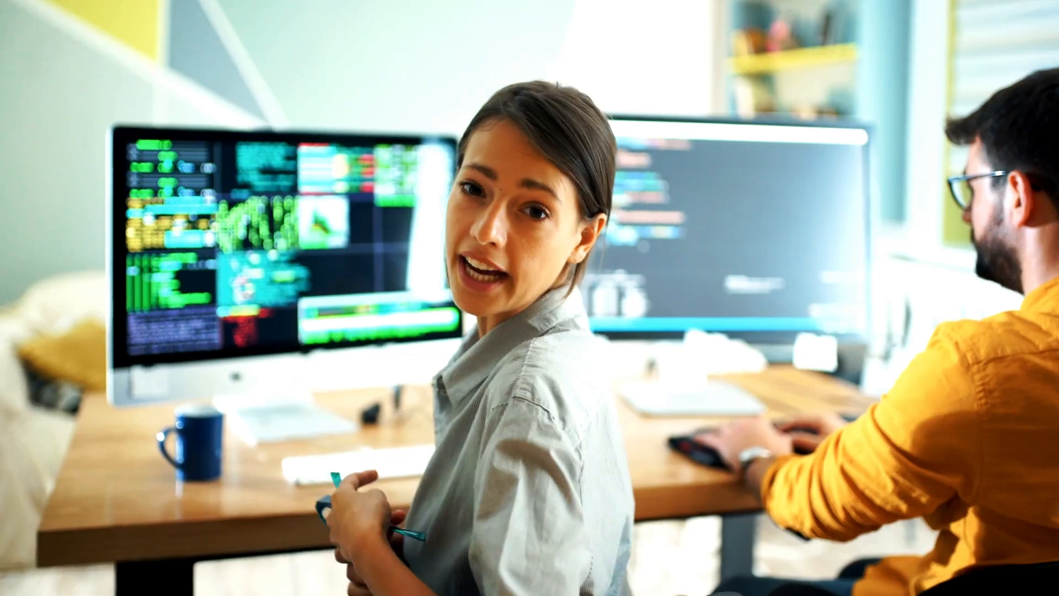